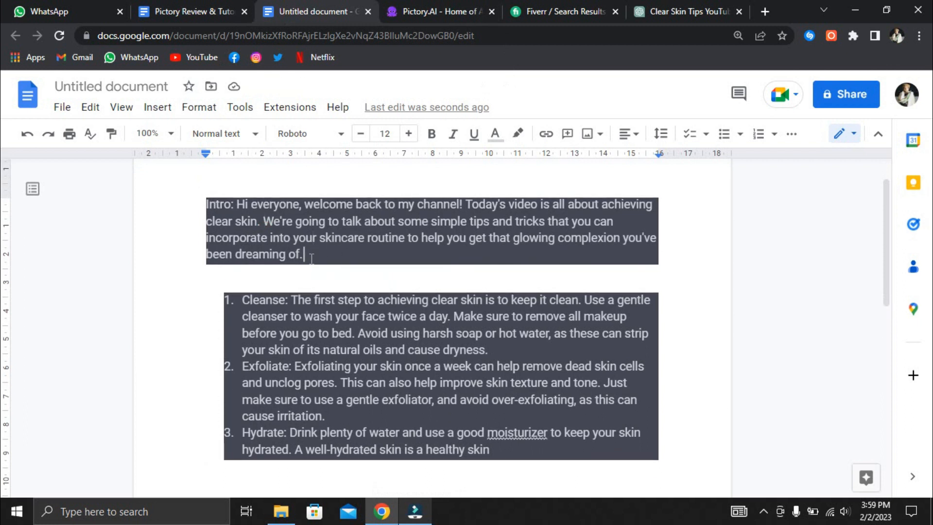
# Step: Select and copy the script from the intro through the three numbered tips, and set its text colour to black
pyautogui.moveTo(206, 203)
pyautogui.mouseDown()
pyautogui.moveTo(327, 264)
pyautogui.moveTo(547, 427)
pyautogui.moveTo(561, 458)
pyautogui.mouseUp()
pyautogui.hotkey('ctrl', 'c')
pyautogui.click(518, 134)
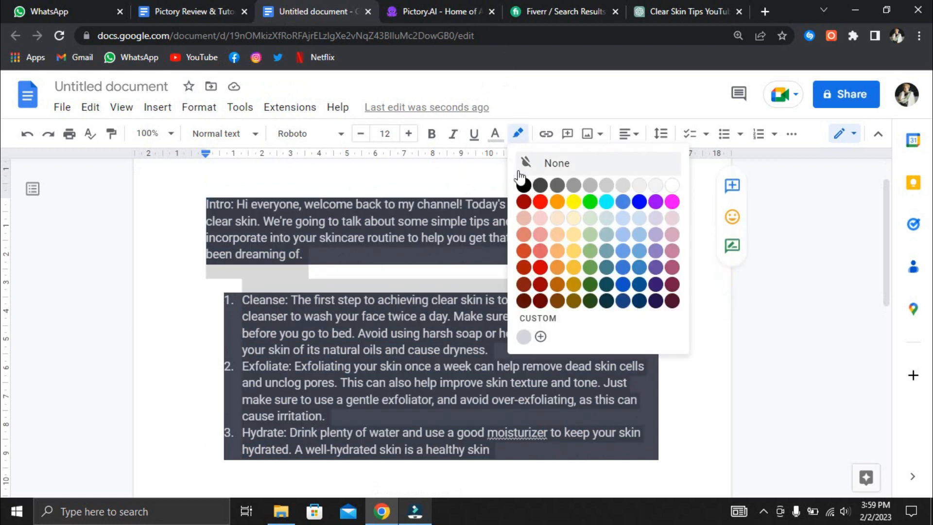
pyautogui.click(529, 184)
pyautogui.click(496, 135)
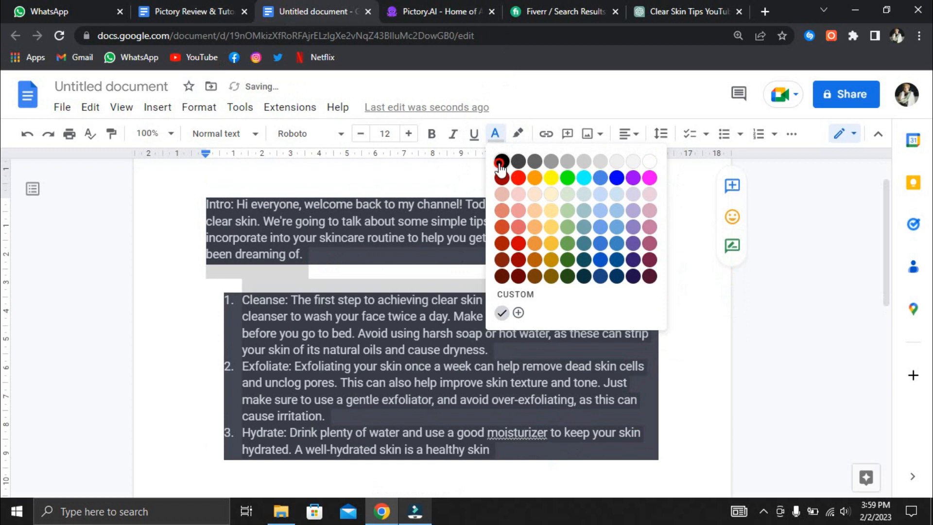
pyautogui.click(501, 159)
pyautogui.click(516, 222)
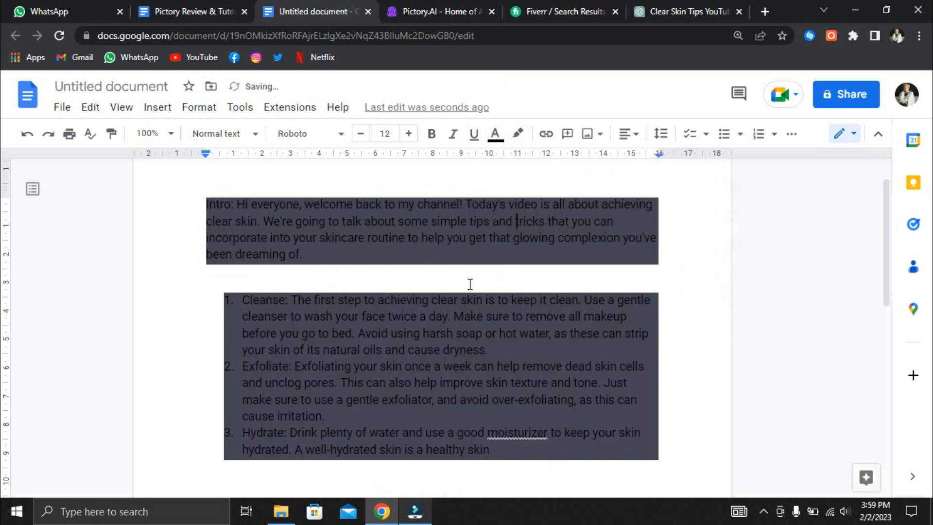
# Step: Try to separate the Cleanse tip from the Exfoliate tip with an empty line
pyautogui.scroll(-2, 469, 286)
pyautogui.click(486, 266)
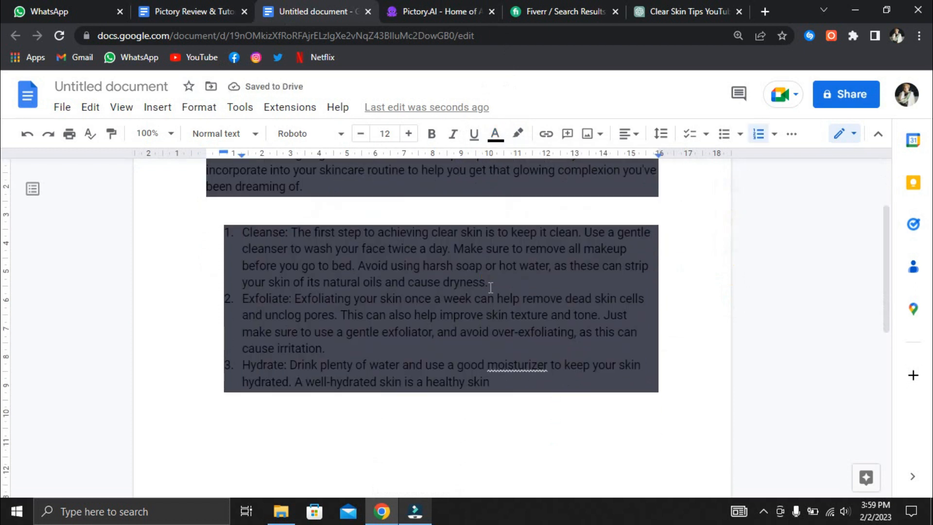
pyautogui.click(488, 283)
pyautogui.press('Return')
pyautogui.press('BackSpace')
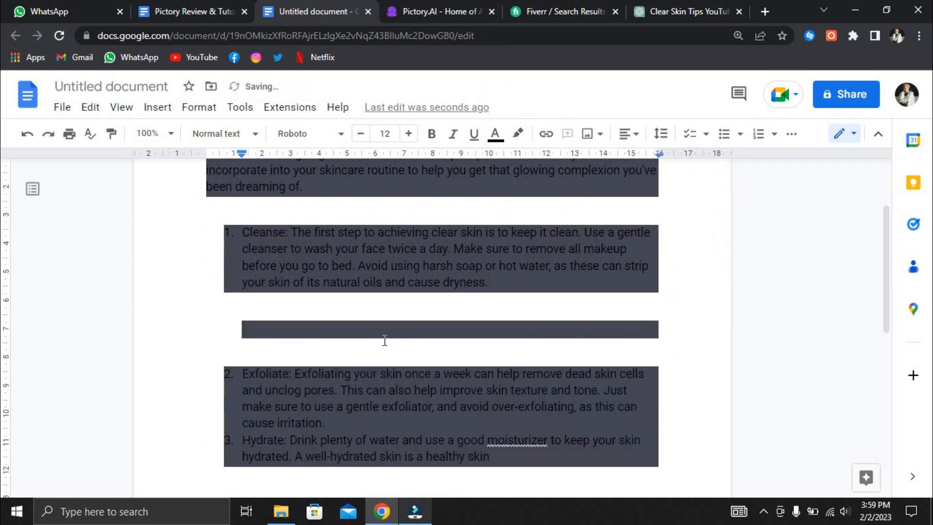
pyautogui.hotkey('ctrl', 'z')
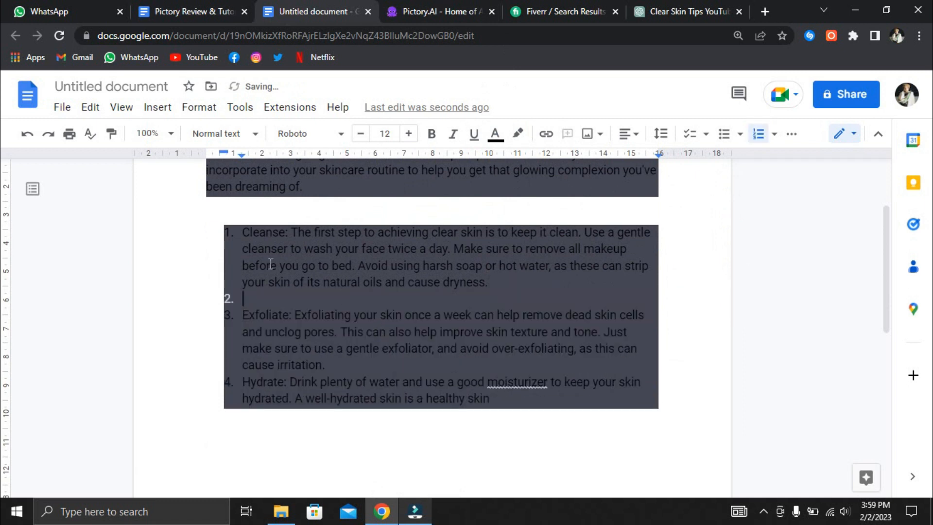
pyautogui.press('BackSpace')
pyautogui.press('BackSpace')
pyautogui.press('BackSpace')
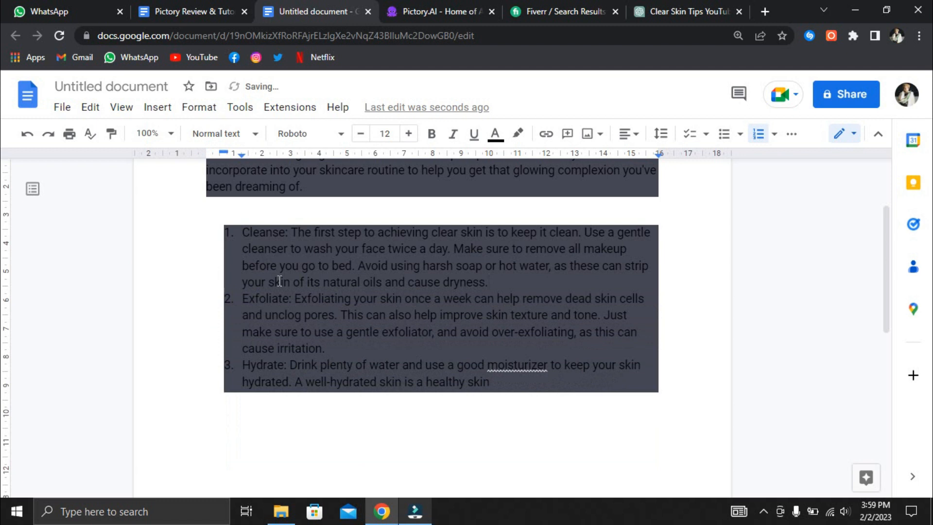
# Step: Switch to Pictory, start a Script to Video project and paste the clear-skin script into the script editor
pyautogui.hotkey('ctrl', 'Tab')
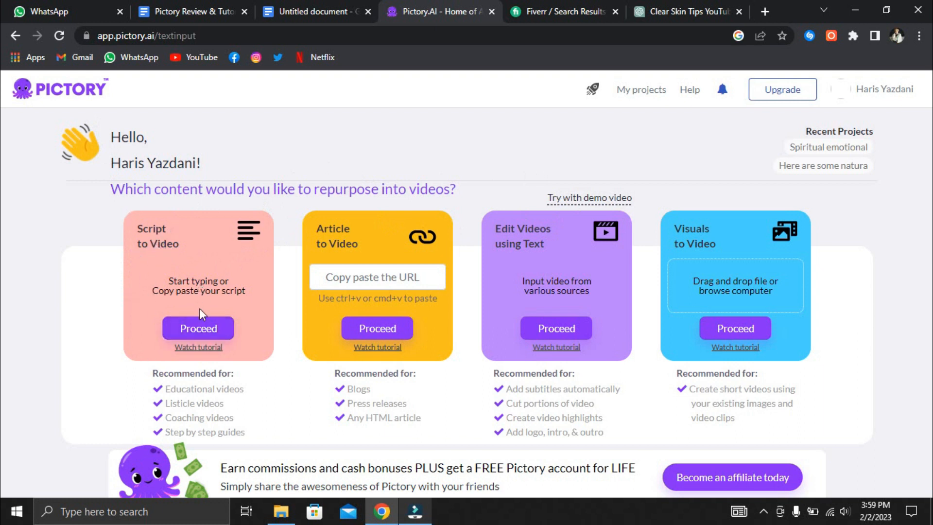
pyautogui.click(206, 328)
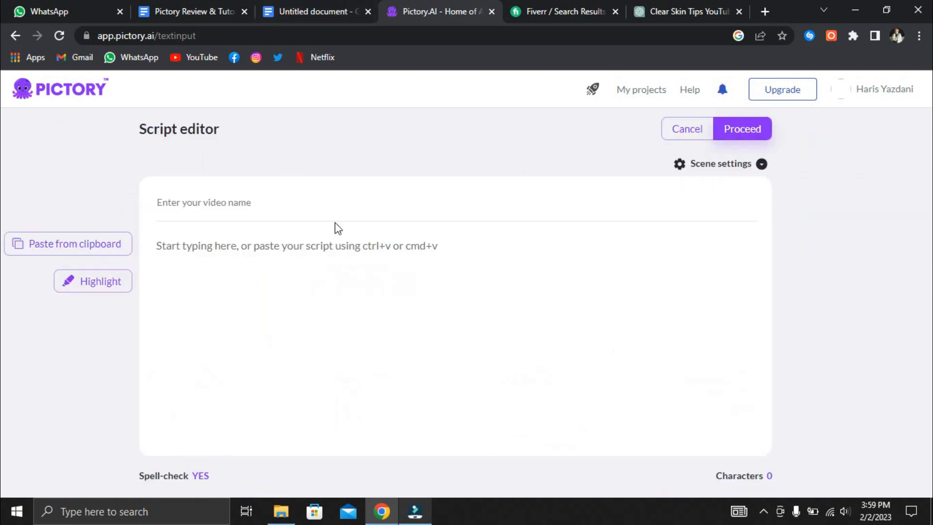
pyautogui.hotkey('ctrl', 'v')
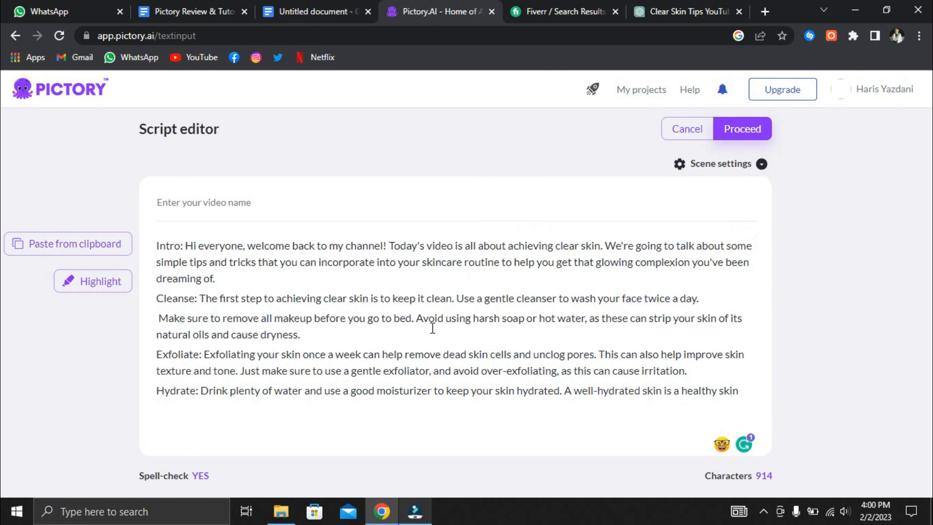
# Step: Add line breaks before "Avoid using harsh soap", "Exfoliate" and "This can also help improve", and proceed with the script
pyautogui.click(419, 319)
pyautogui.press('Return')
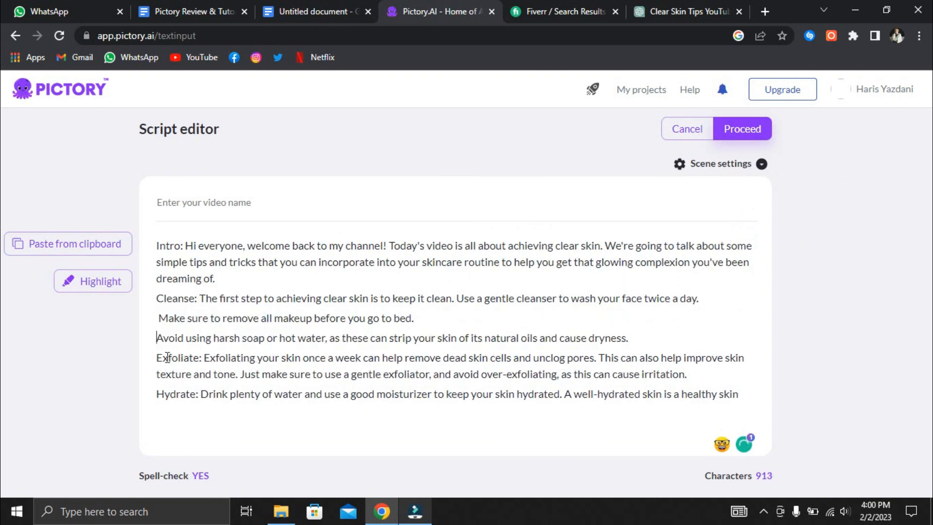
pyautogui.press('Return')
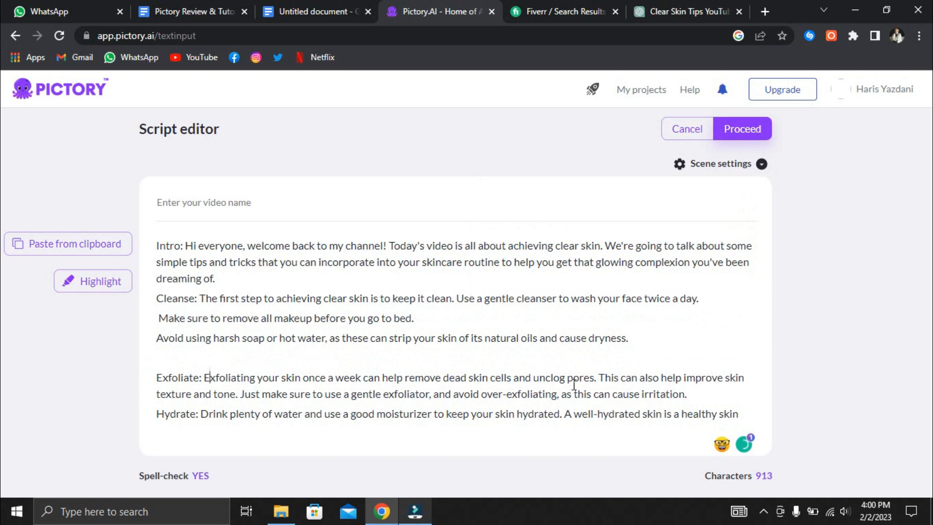
pyautogui.click(600, 376)
pyautogui.press('Return')
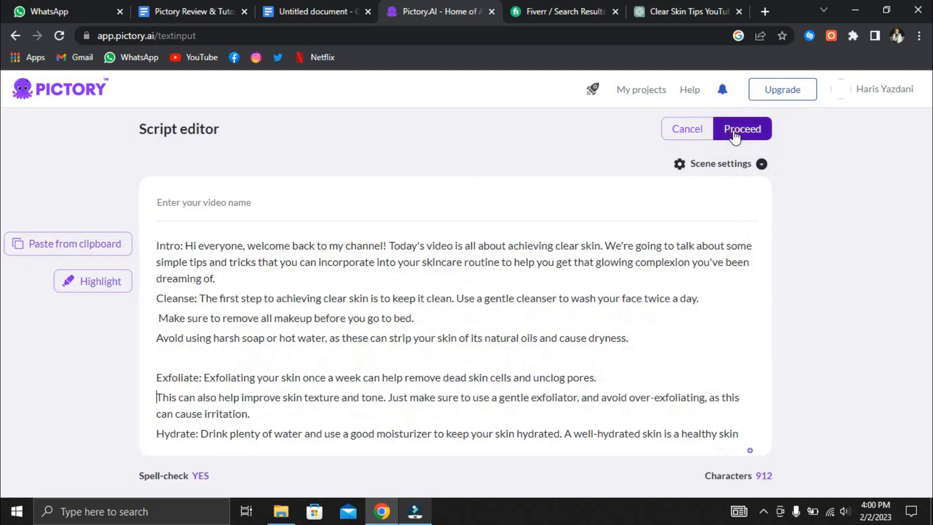
pyautogui.click(735, 137)
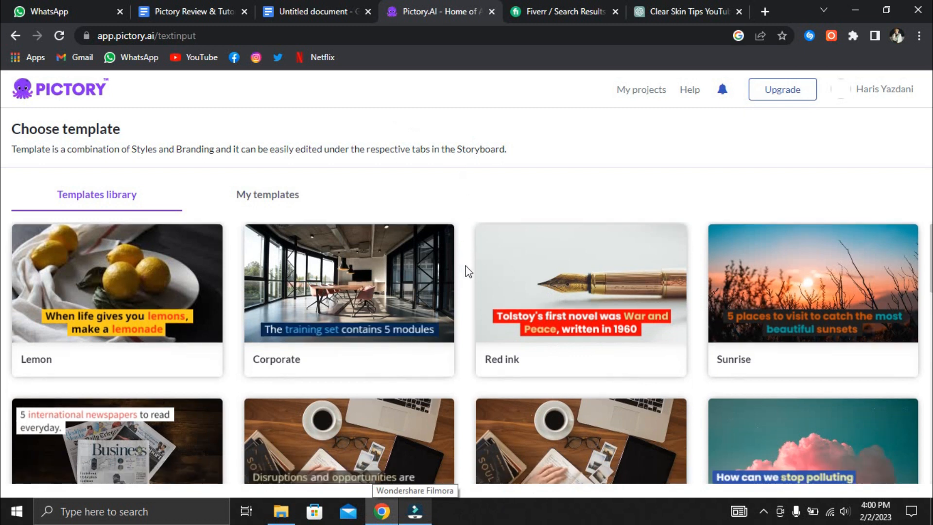
# Step: Choose the Corporate template from the templates library with the 16:9 aspect ratio
pyautogui.scroll(-2, 467, 270)
pyautogui.scroll(1, 470, 274)
pyautogui.moveTo(293, 348)
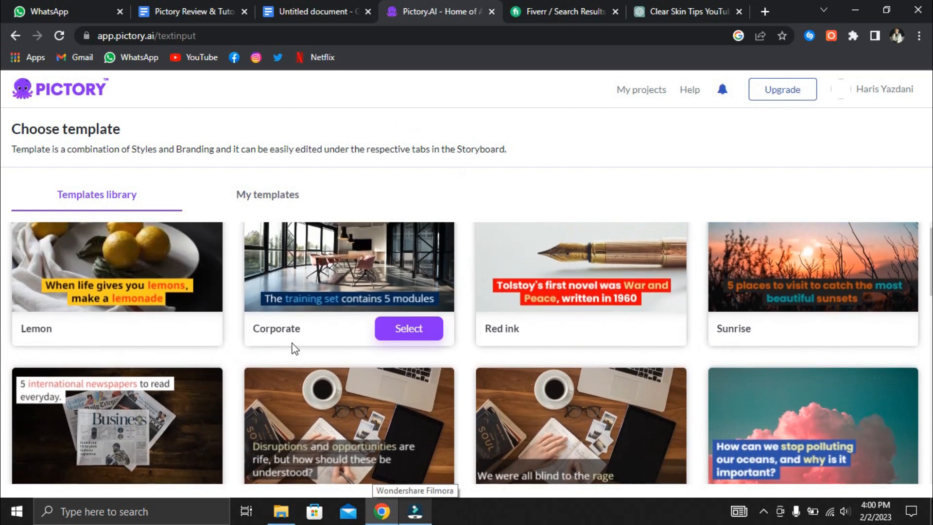
pyautogui.scroll(-2, 470, 363)
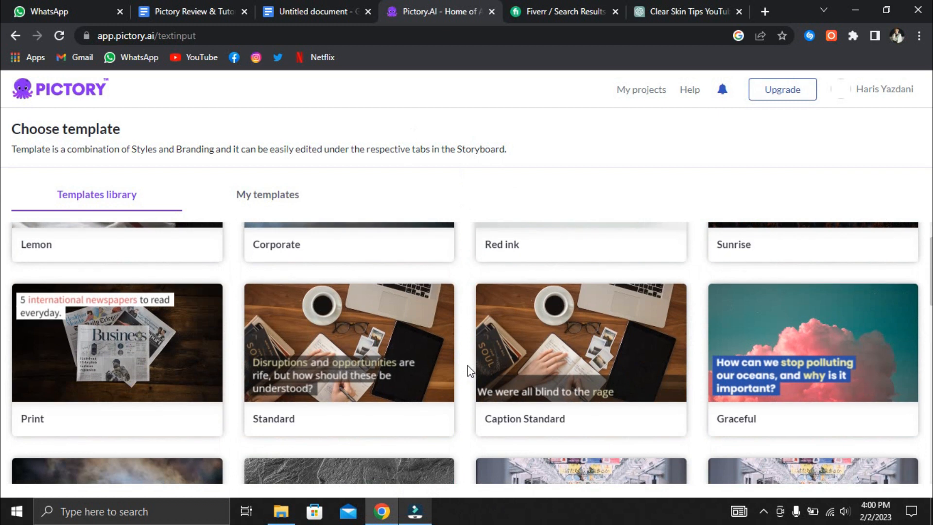
pyautogui.scroll(3, 471, 369)
pyautogui.moveTo(291, 398)
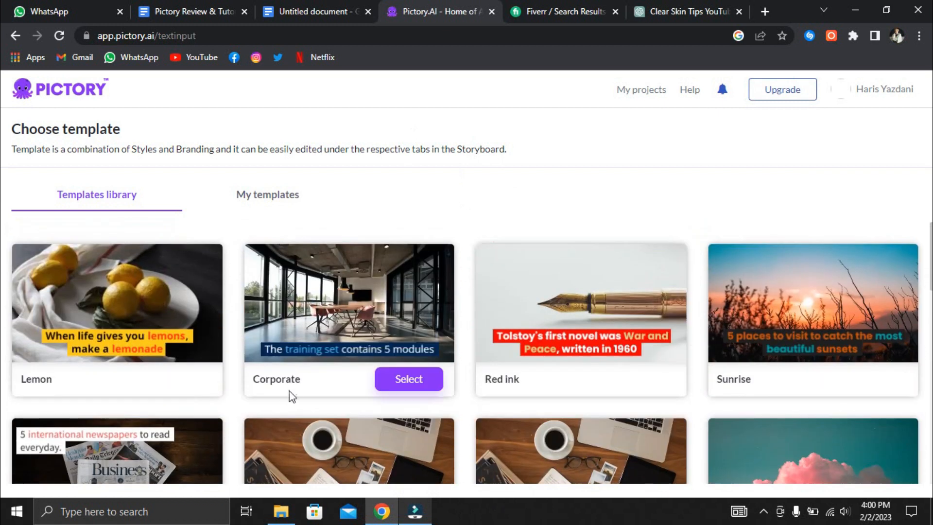
pyautogui.click(418, 389)
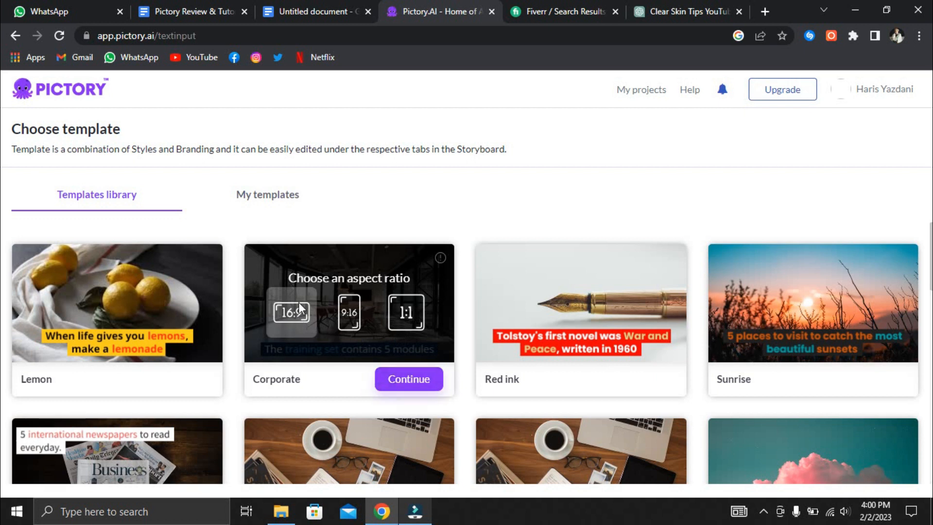
pyautogui.click(401, 380)
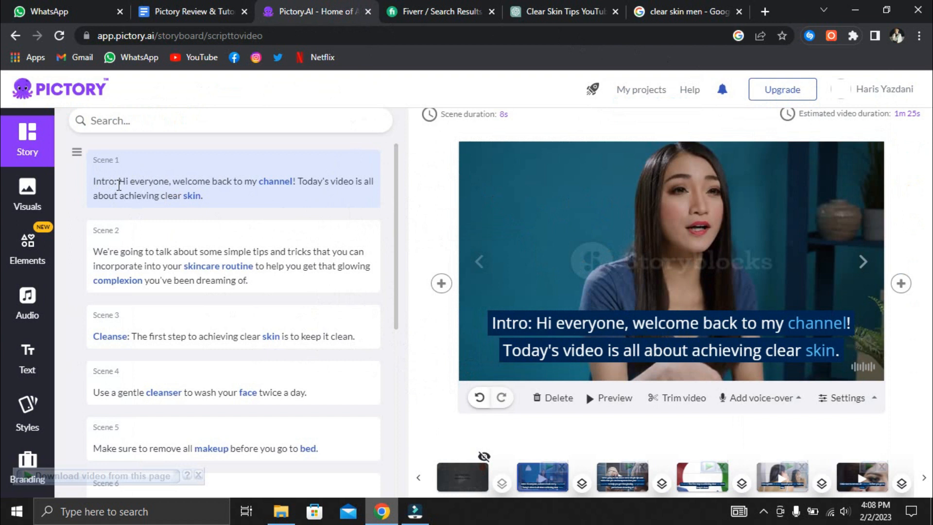
# Step: Delete the word "Intro:" from the start of the Scene 1 text
pyautogui.click(113, 181)
pyautogui.moveTo(118, 180); pyautogui.dragTo(87, 182)
pyautogui.press('BackSpace')
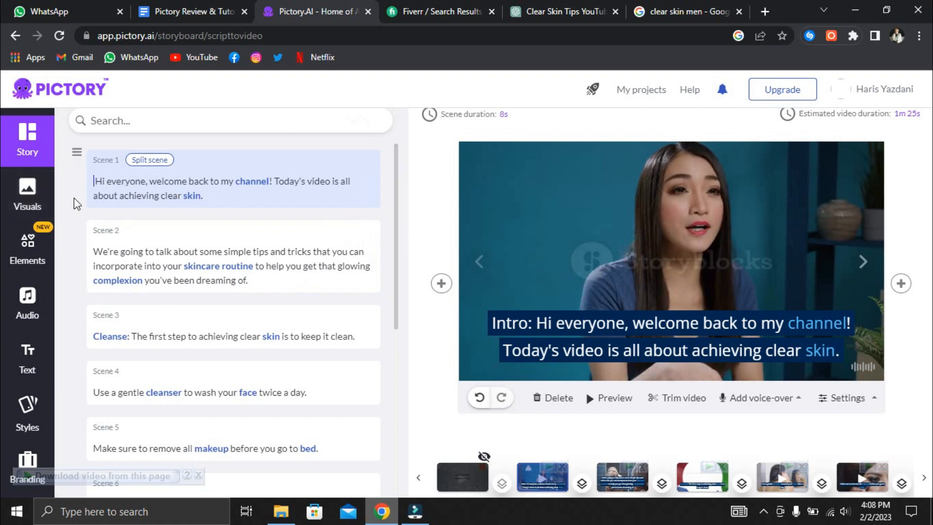
# Step: Browse the suggested library visuals for Scene 1
pyautogui.scroll(-1, 126, 246)
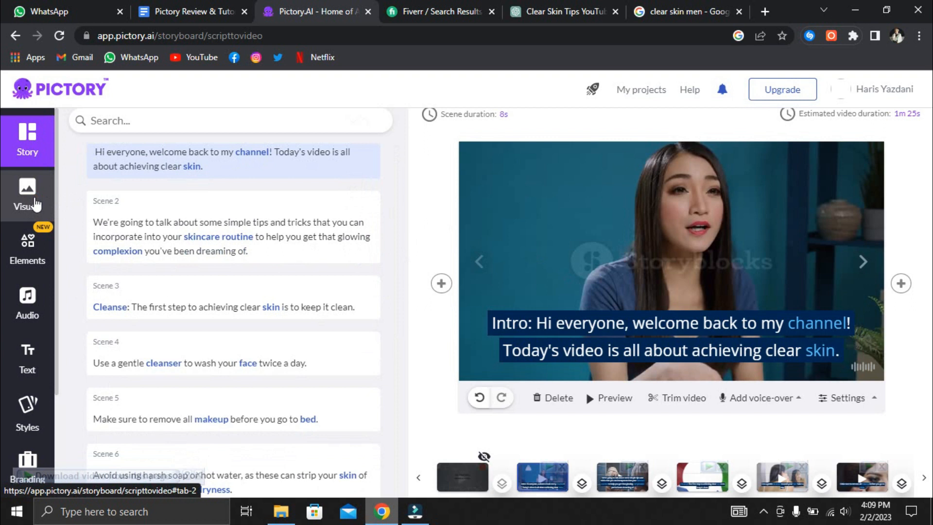
pyautogui.click(36, 205)
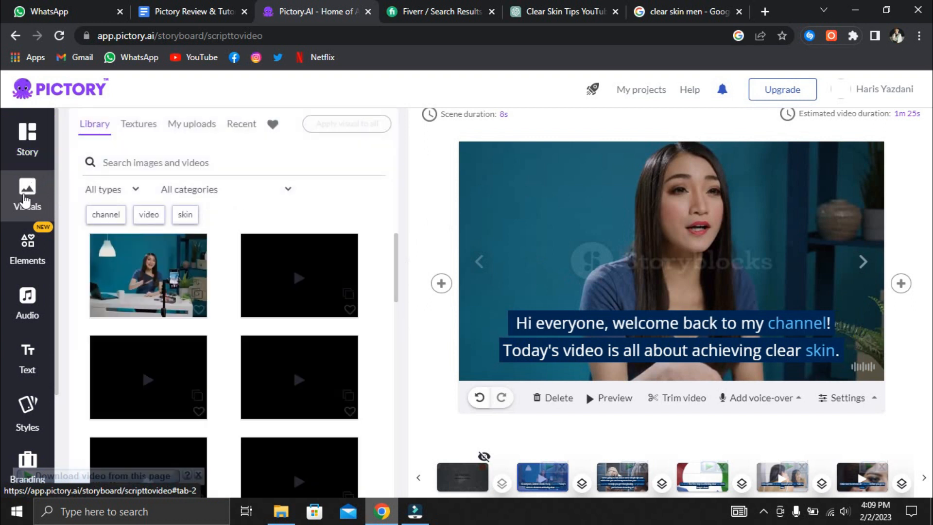
pyautogui.scroll(-3, 221, 263)
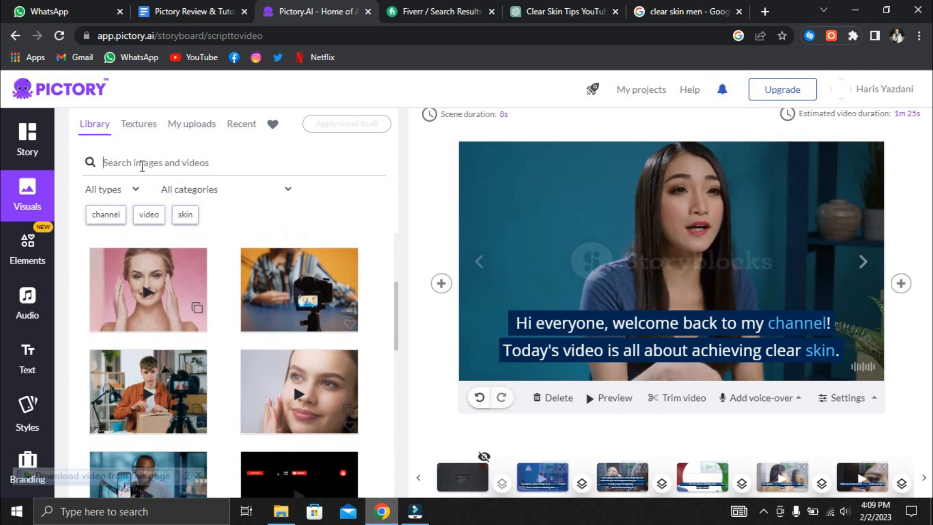
# Step: Search the visuals library for "washing face" and look through the clips
pyautogui.click(142, 166)
pyautogui.write('washing face')
pyautogui.press('Return')
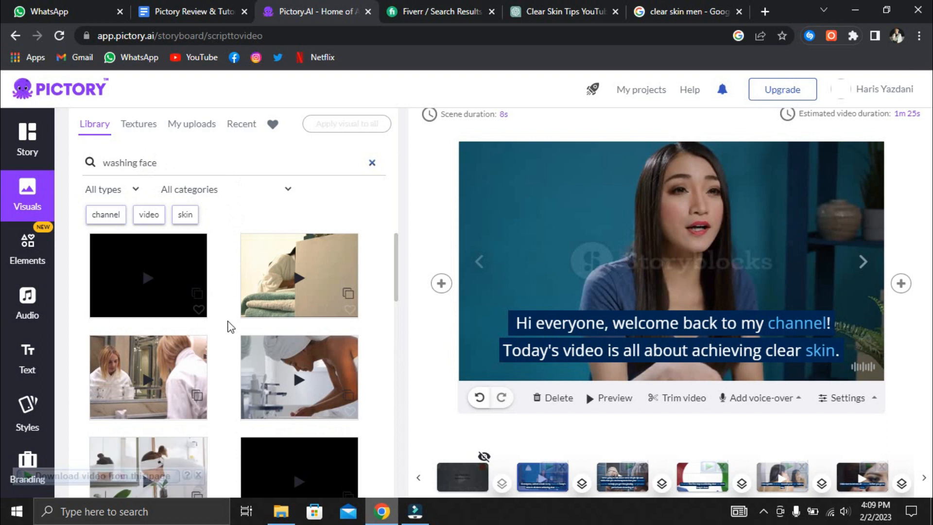
pyautogui.scroll(-10, 232, 330)
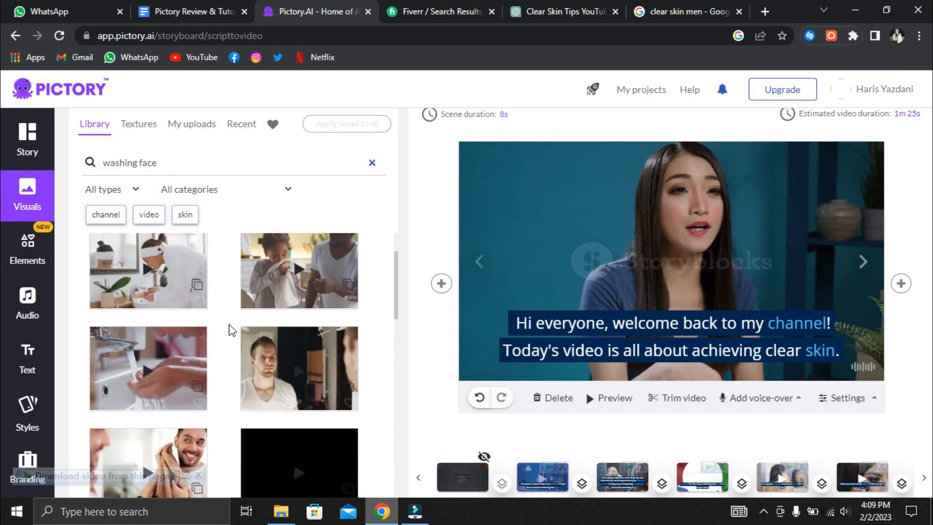
pyautogui.scroll(-3, 232, 330)
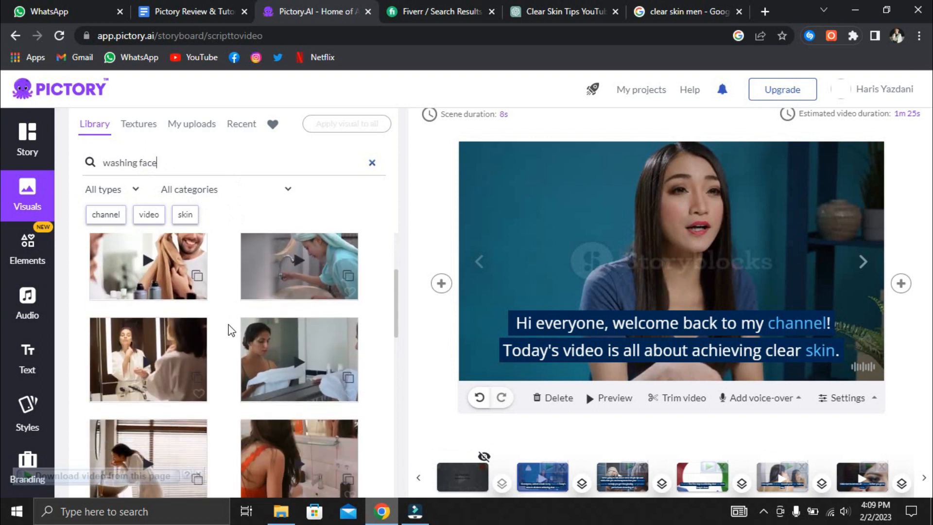
pyautogui.scroll(-1, 232, 331)
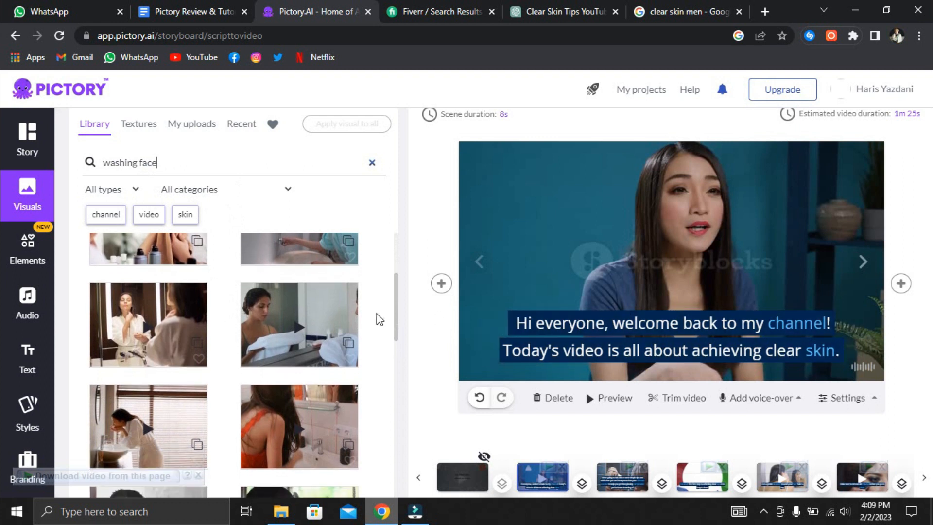
pyautogui.scroll(-1, 235, 335)
pyautogui.scroll(-5, 236, 336)
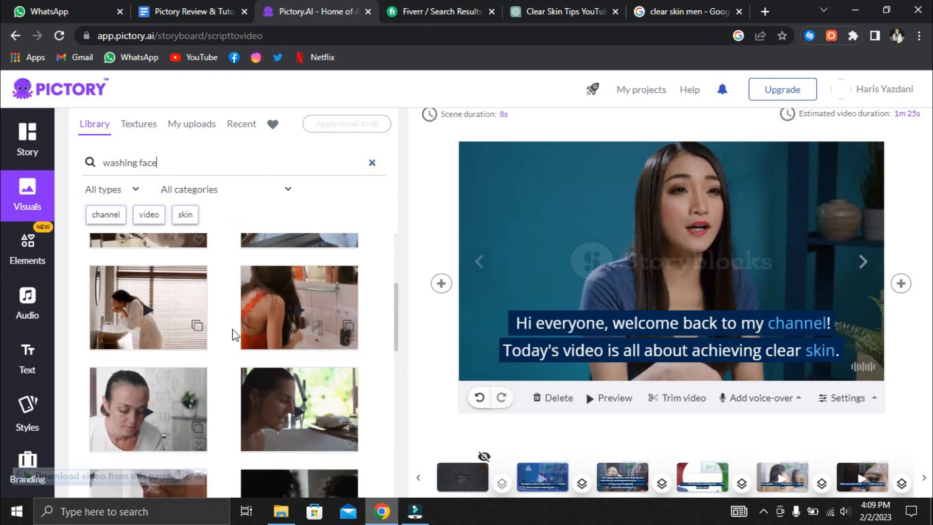
pyautogui.scroll(-3, 228, 331)
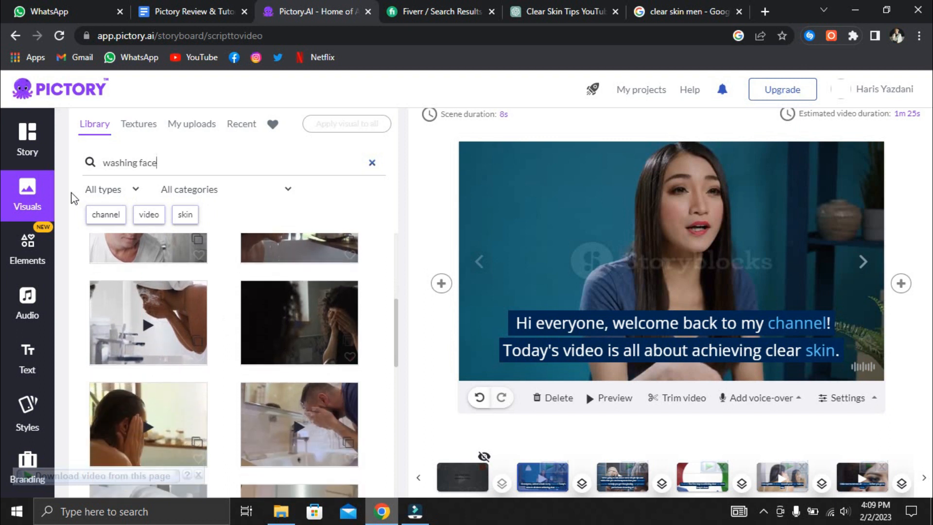
# Step: Return to the story and review the visuals of Scenes 3, 2 and 4
pyautogui.click(33, 146)
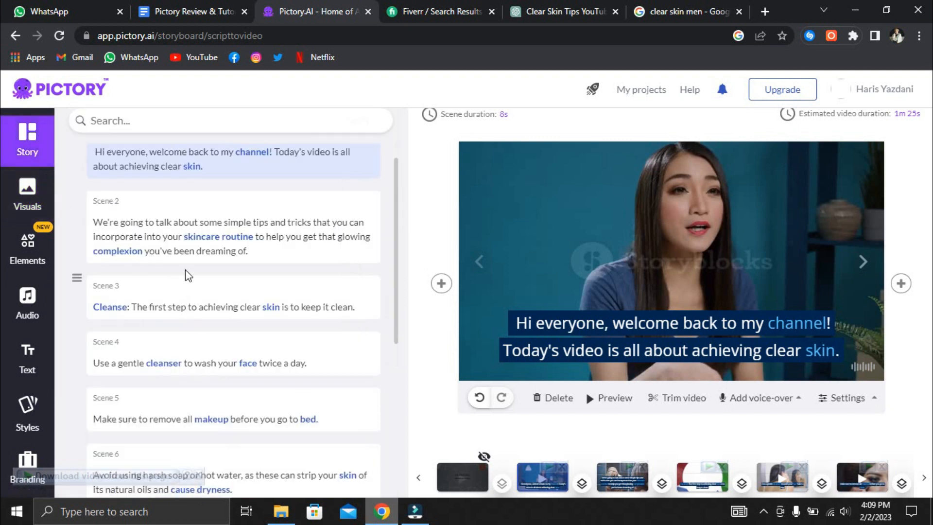
pyautogui.click(190, 294)
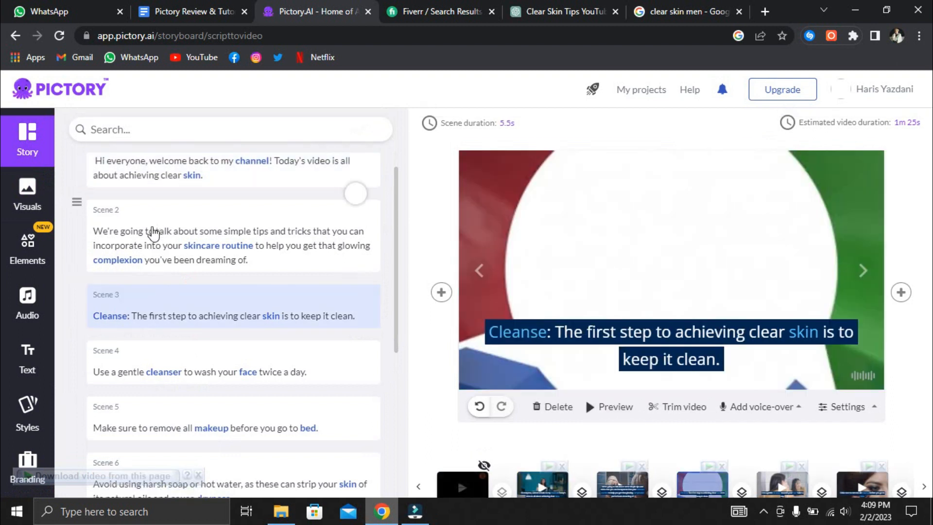
pyautogui.click(160, 238)
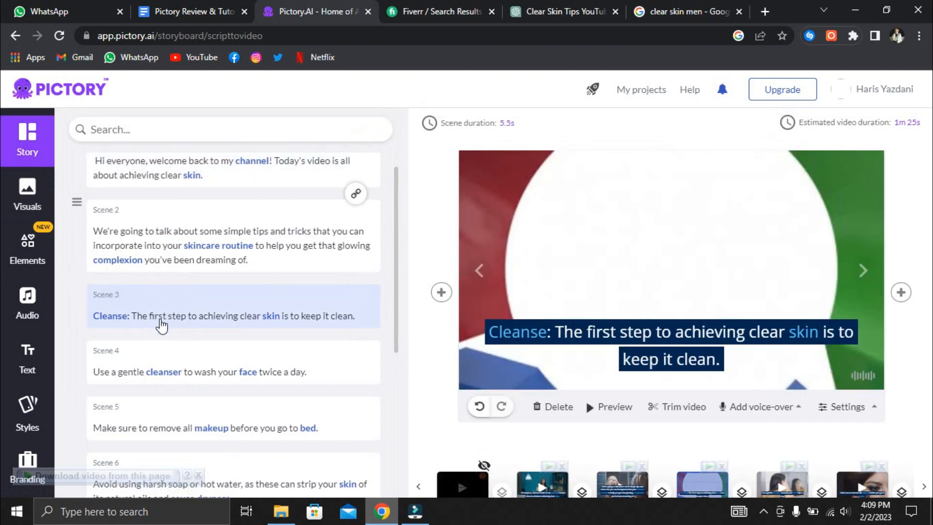
pyautogui.scroll(-1, 160, 320)
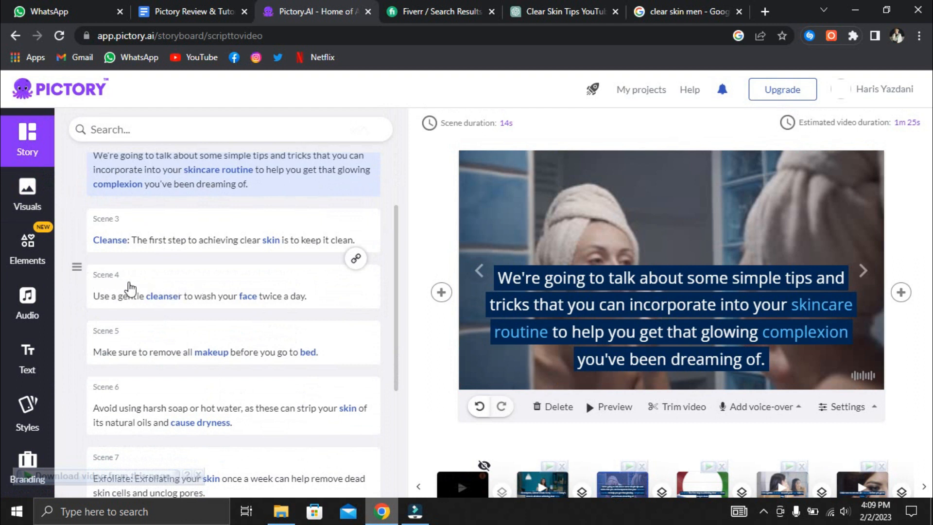
pyautogui.click(157, 306)
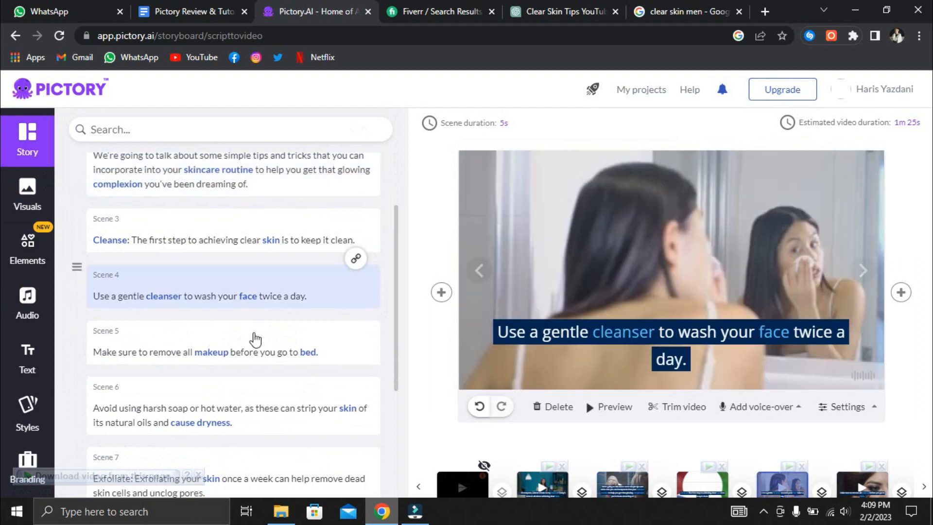
pyautogui.scroll(-1, 130, 307)
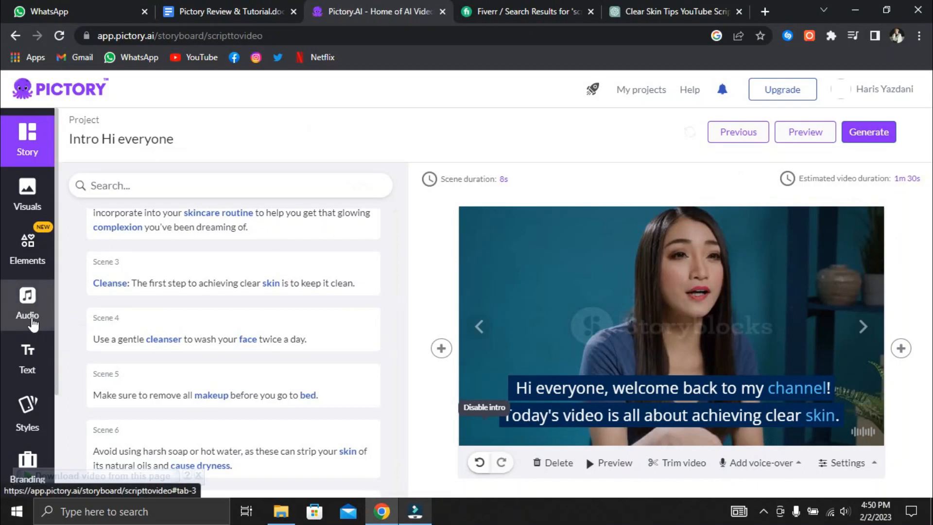
# Step: Filter the background music tracks by the Gentle / Soft mood and browse the matching tracks
pyautogui.click(27, 316)
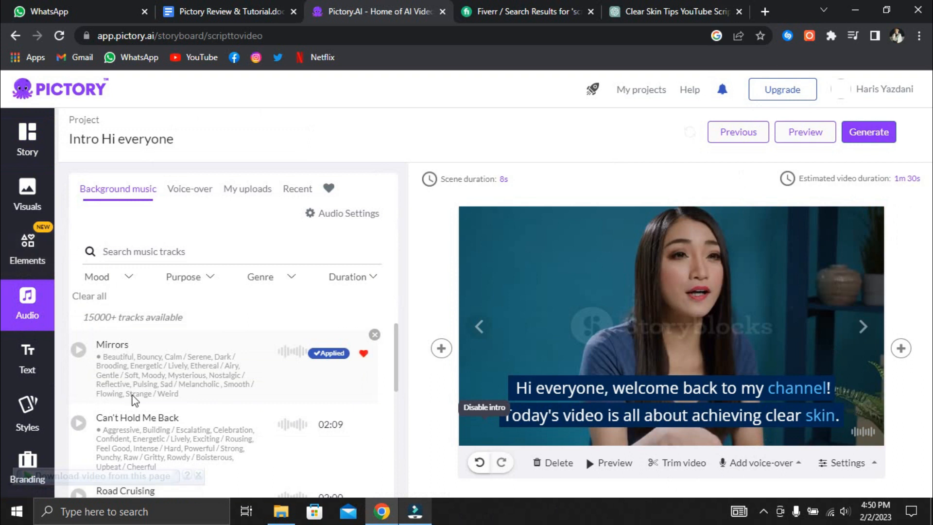
pyautogui.click(128, 277)
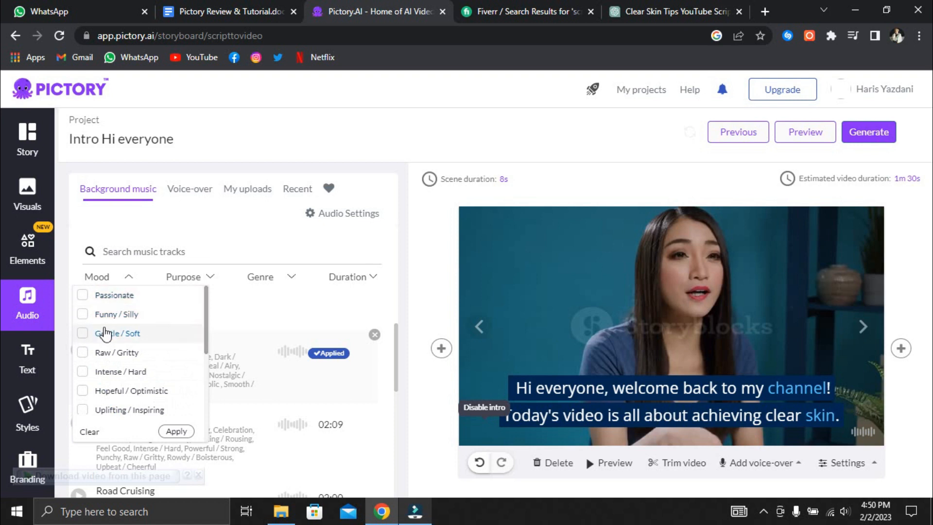
pyautogui.click(86, 334)
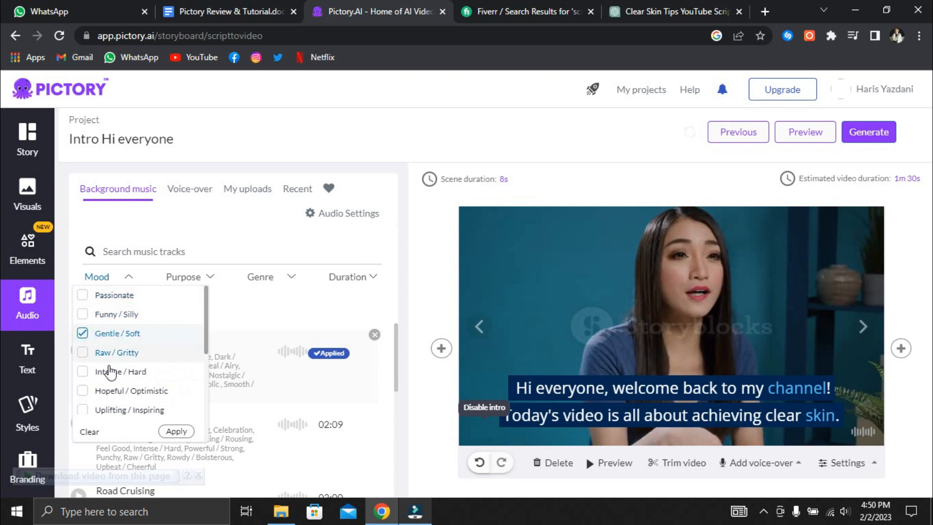
pyautogui.click(177, 431)
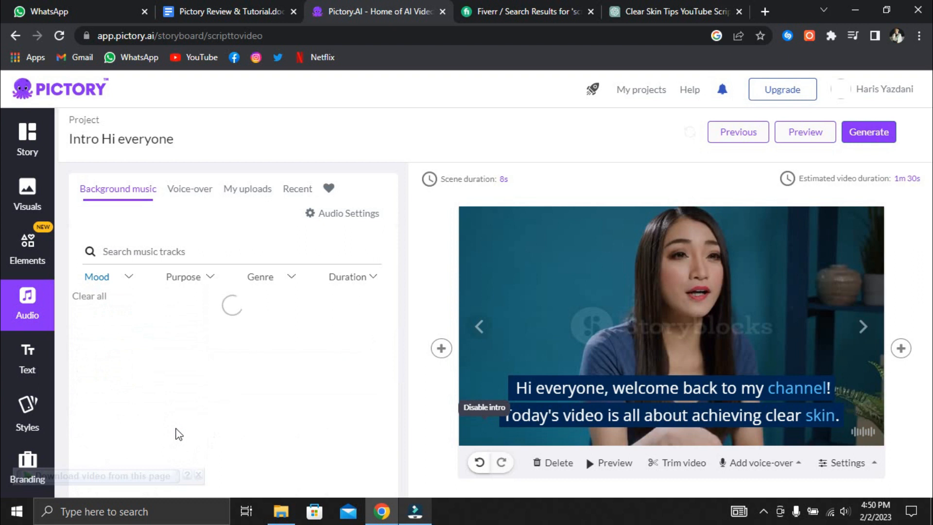
pyautogui.scroll(-1, 123, 331)
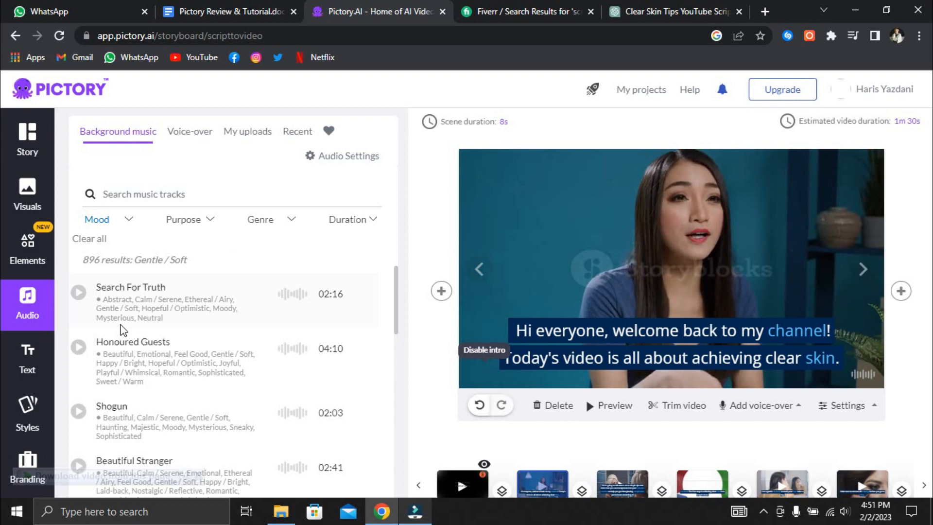
pyautogui.moveTo(95, 301)
# Step: Set the background music volume to 4% in the audio settings
pyautogui.click(343, 160)
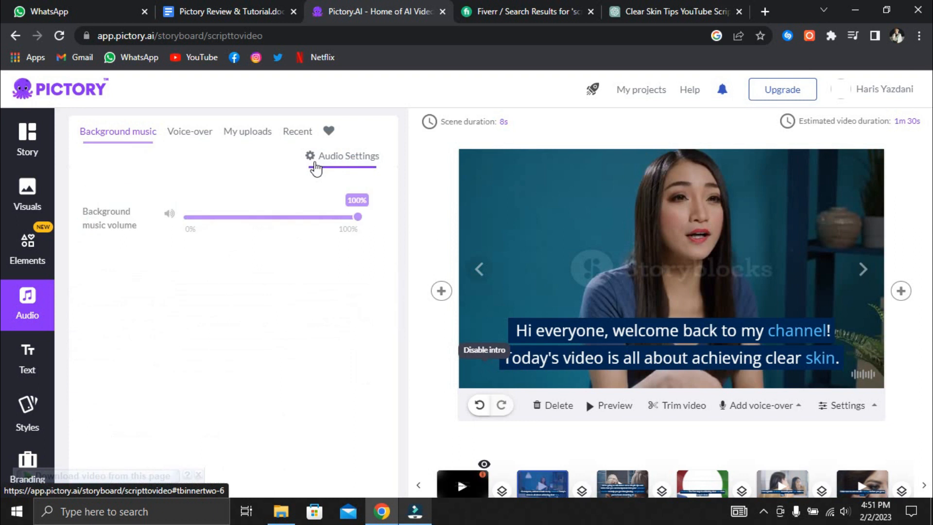
pyautogui.click(197, 218)
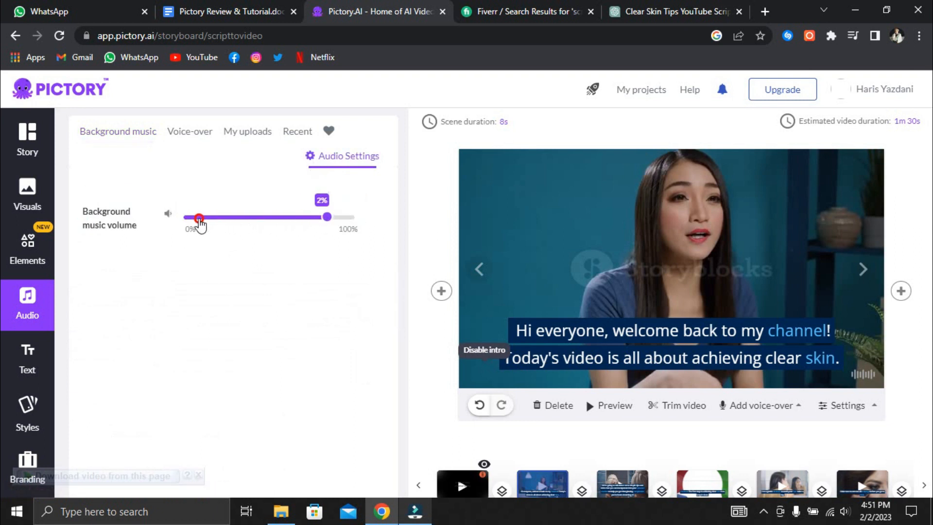
pyautogui.moveTo(200, 224); pyautogui.dragTo(191, 217)
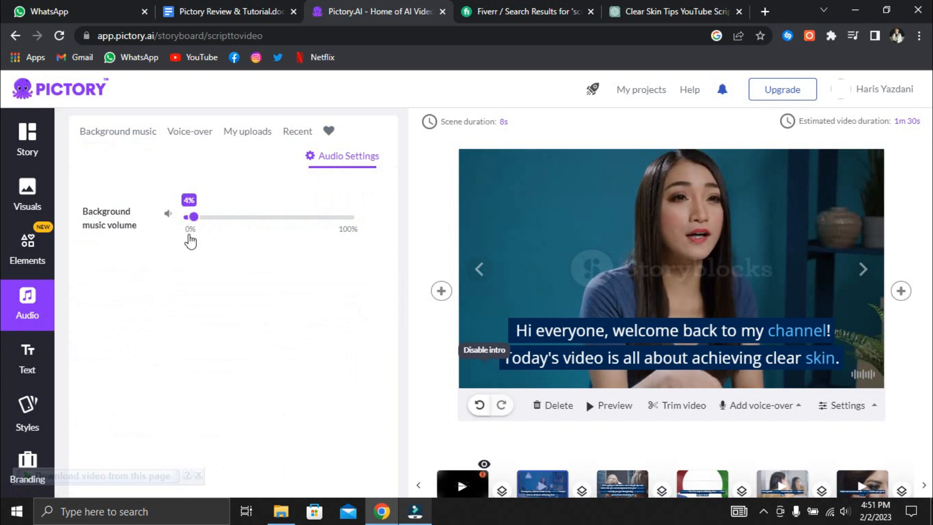
# Step: Look through the available voice-over tracks and the scene's option for adding a voice-over
pyautogui.click(27, 303)
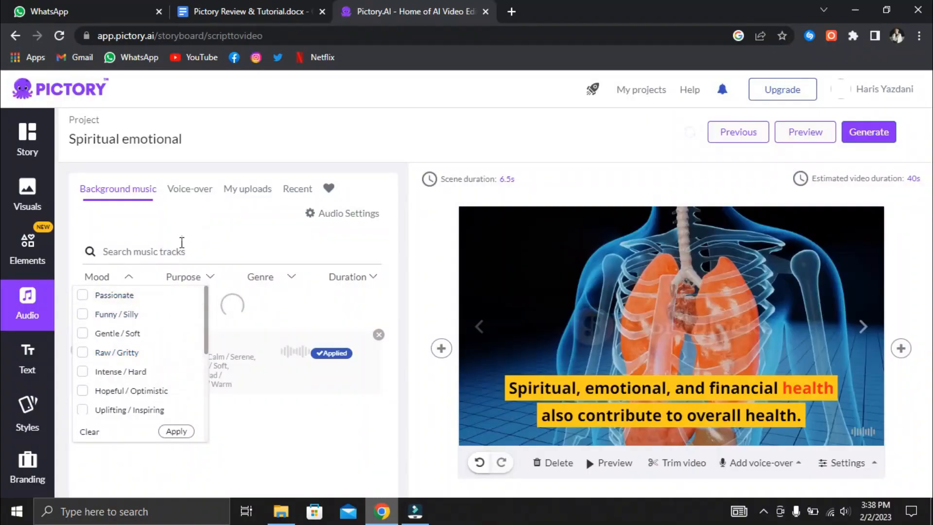
pyautogui.click(194, 223)
pyautogui.click(190, 190)
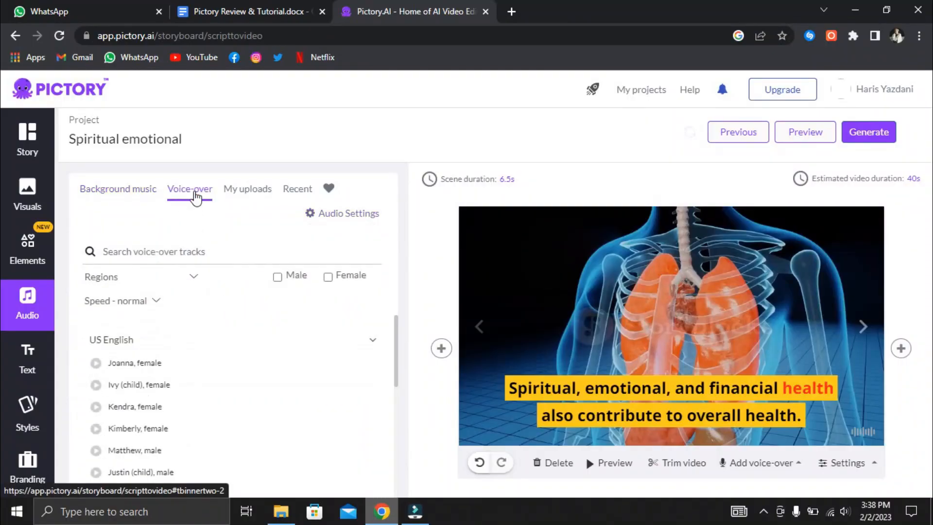
pyautogui.click(190, 278)
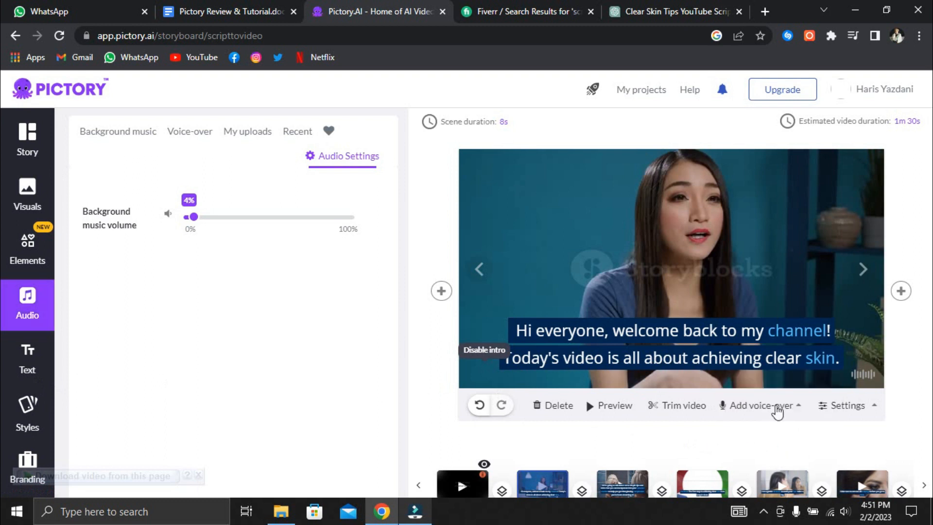
pyautogui.moveTo(780, 408)
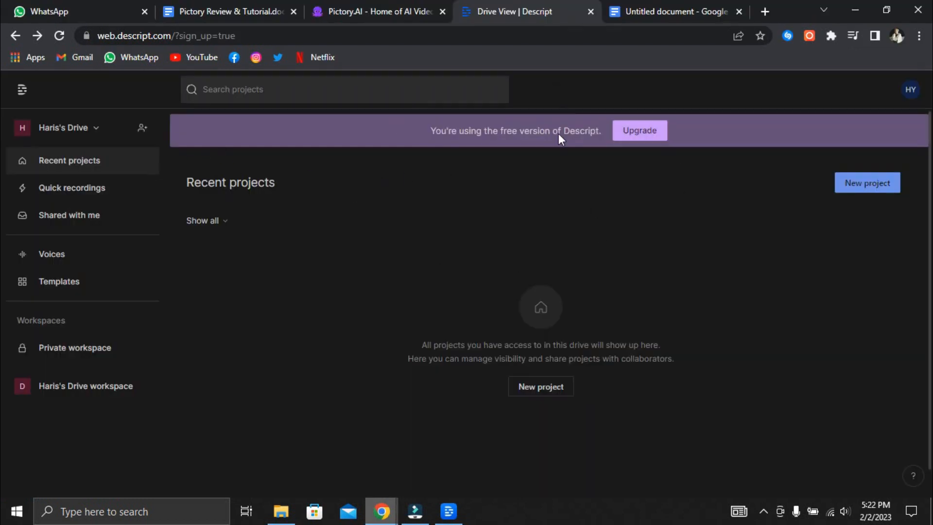
# Step: Switch to the Descript desktop app, dismiss its notifications and create a new project
pyautogui.click(461, 517)
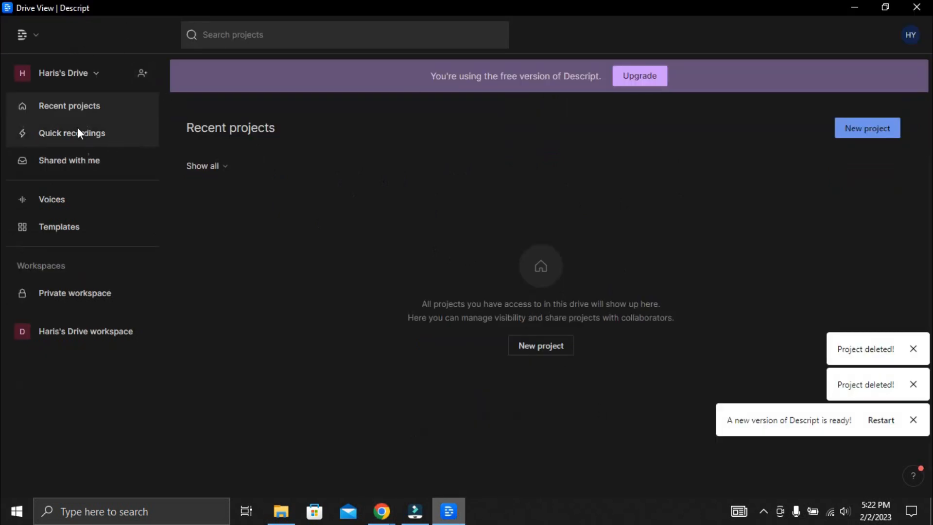
pyautogui.click(912, 385)
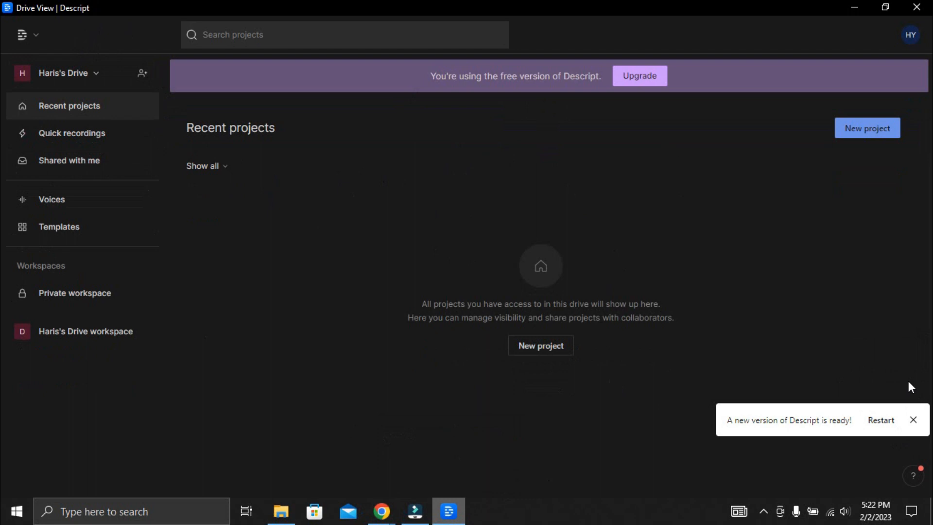
pyautogui.click(913, 420)
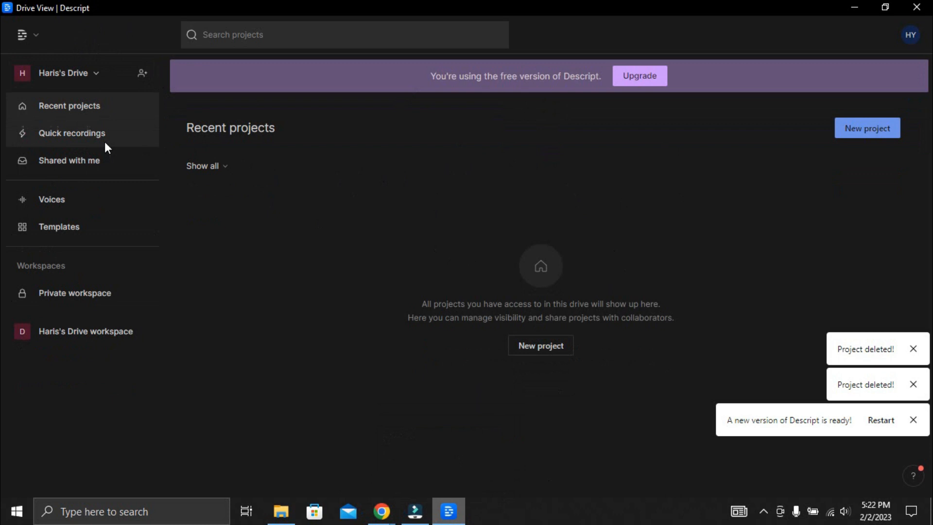
pyautogui.click(855, 135)
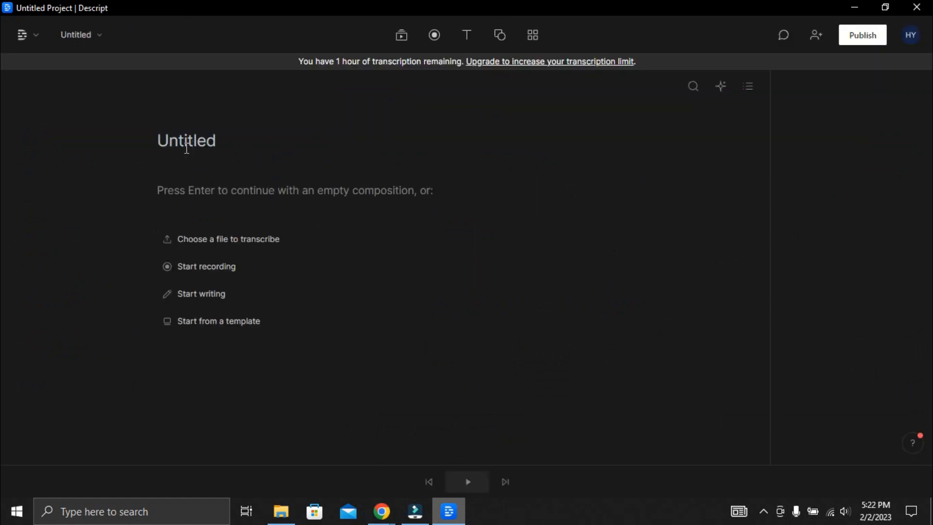
# Step: Add the clear-skin script to the empty composition and look at the voice styles of its assigned speaker
pyautogui.click(217, 246)
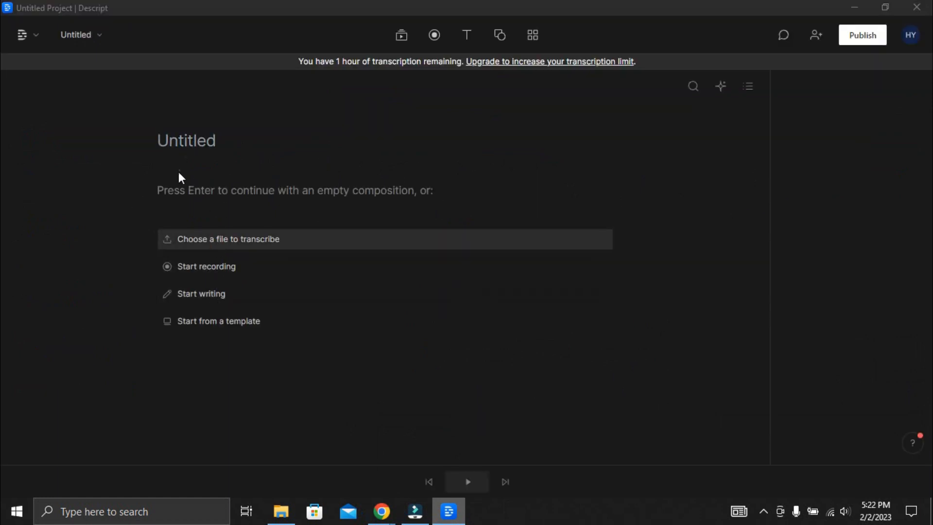
pyautogui.click(184, 193)
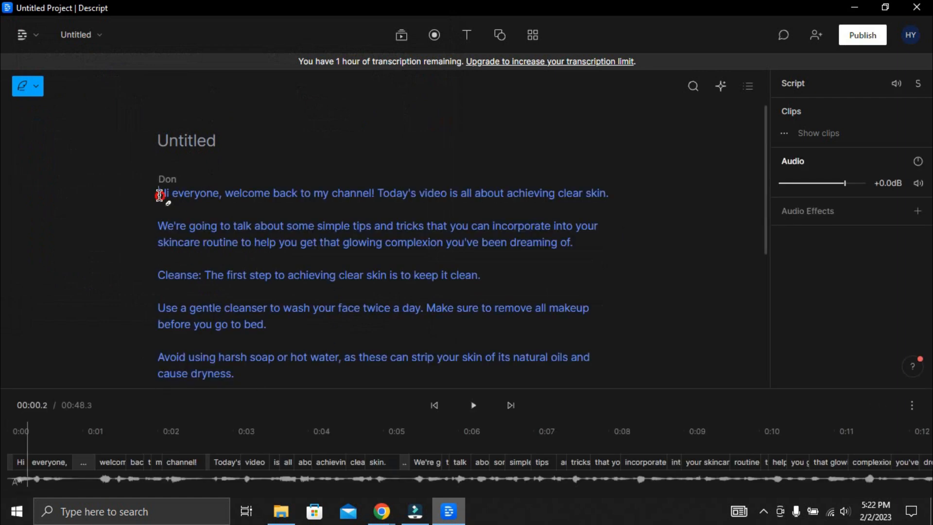
pyautogui.click(167, 181)
pyautogui.moveTo(232, 243)
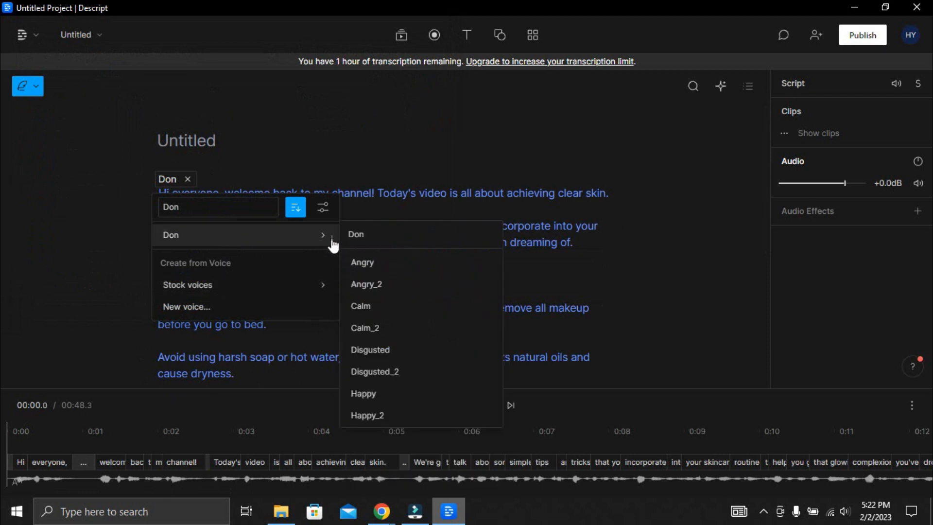
pyautogui.click(154, 194)
# Step: Select the script from the "Hi everyone" greeting through the paragraph ending in "cause dryness."
pyautogui.moveTo(212, 195); pyautogui.dragTo(259, 368)
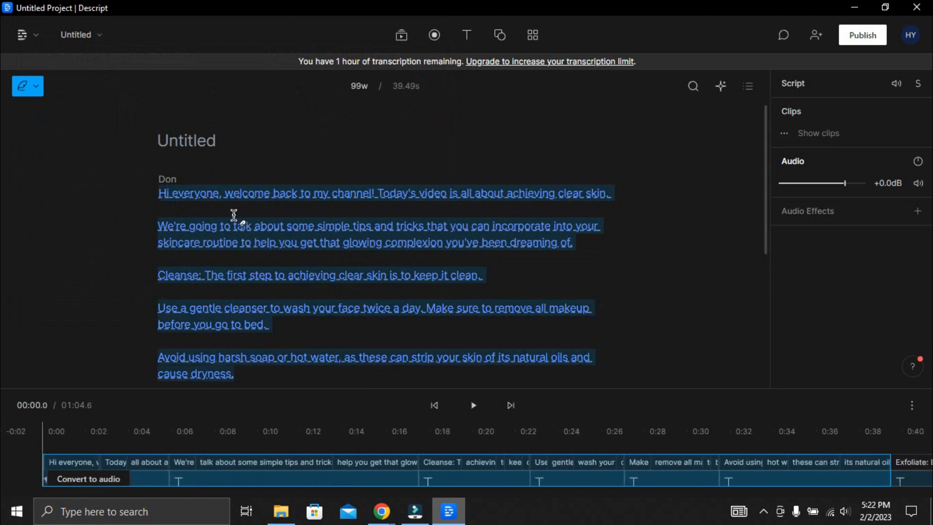
pyautogui.click(279, 187)
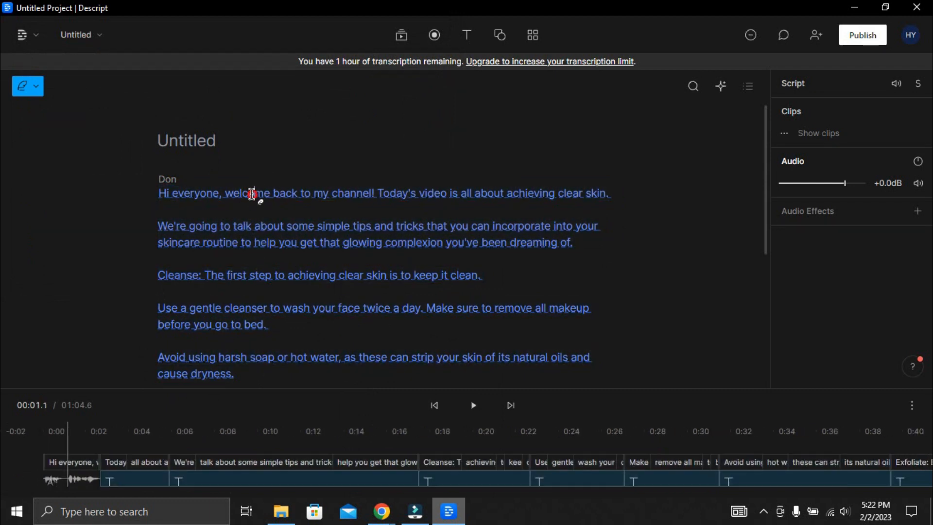
pyautogui.moveTo(184, 194); pyautogui.dragTo(254, 333)
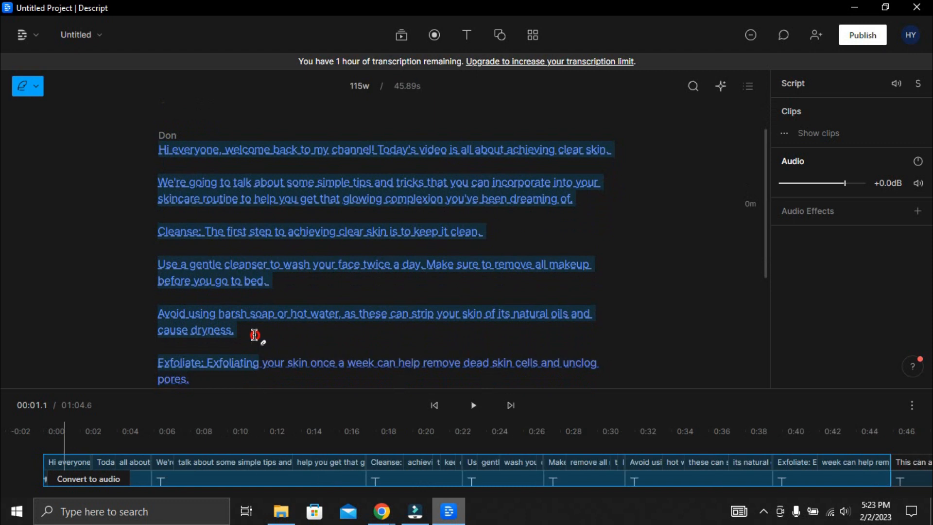
pyautogui.click(287, 121)
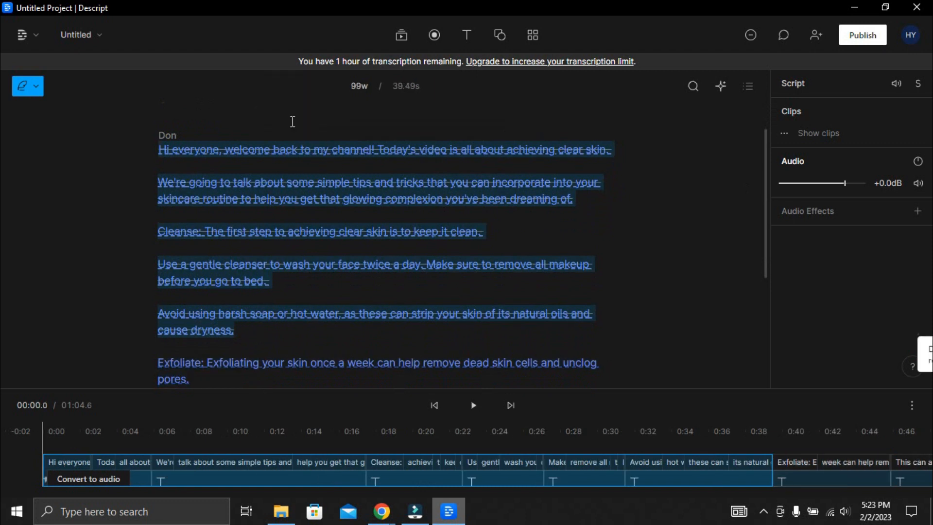
pyautogui.click(472, 119)
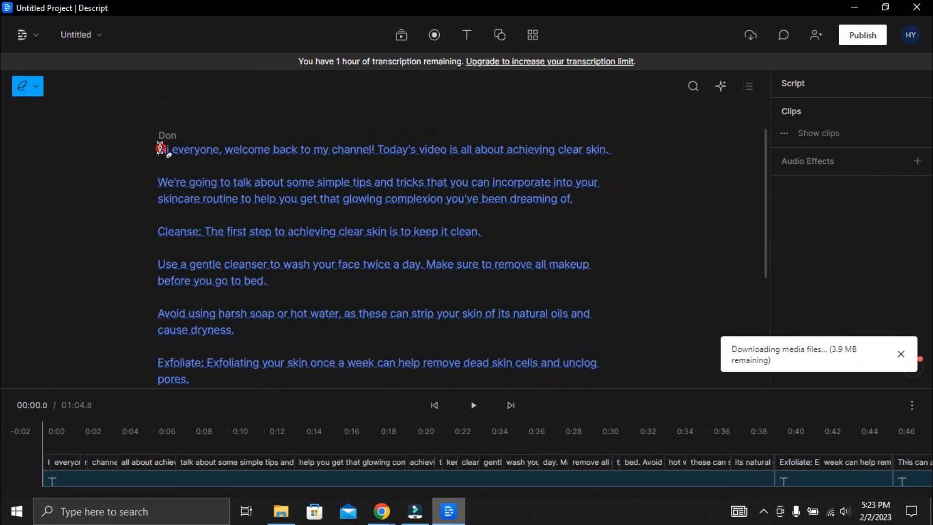
# Step: Play the opening of the generated narration, dismiss the media download notice and review the rest of the script
pyautogui.click(473, 412)
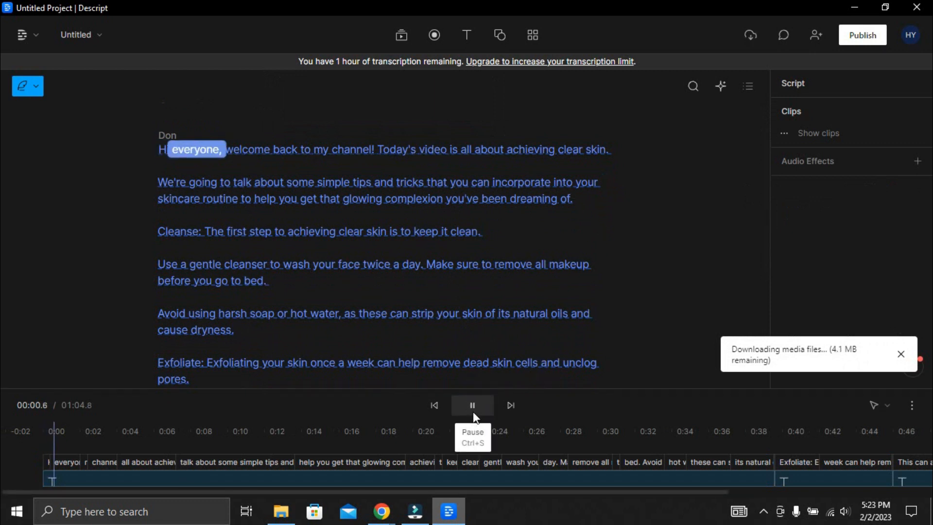
pyautogui.click(474, 413)
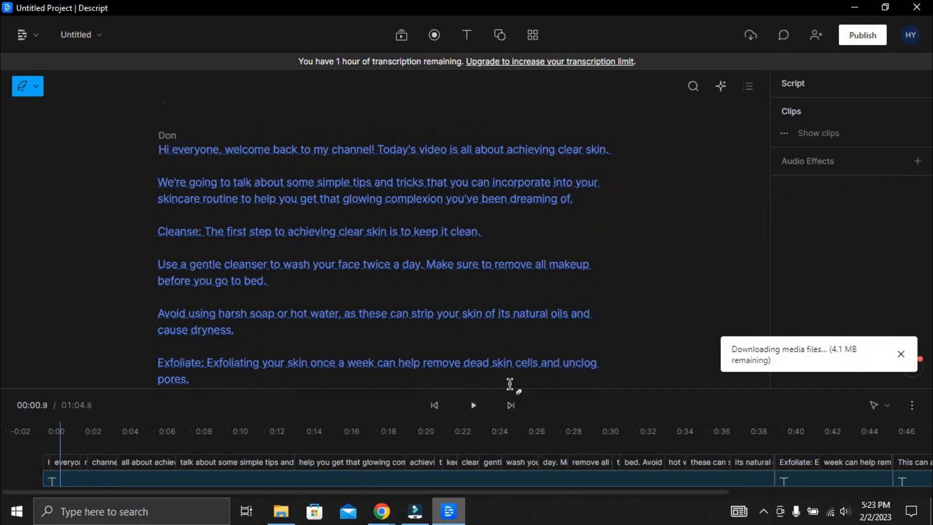
pyautogui.scroll(-4, 433, 260)
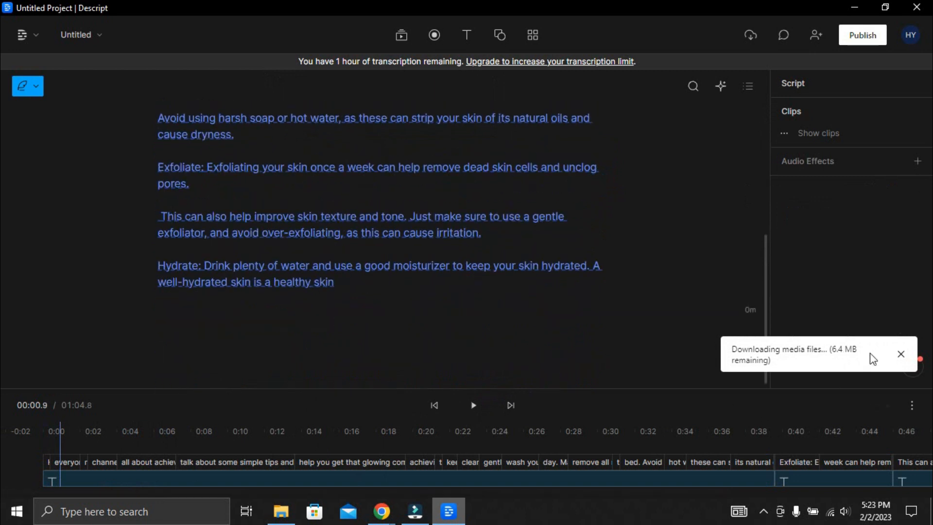
pyautogui.click(901, 354)
pyautogui.scroll(2, 454, 308)
pyautogui.scroll(2, 453, 307)
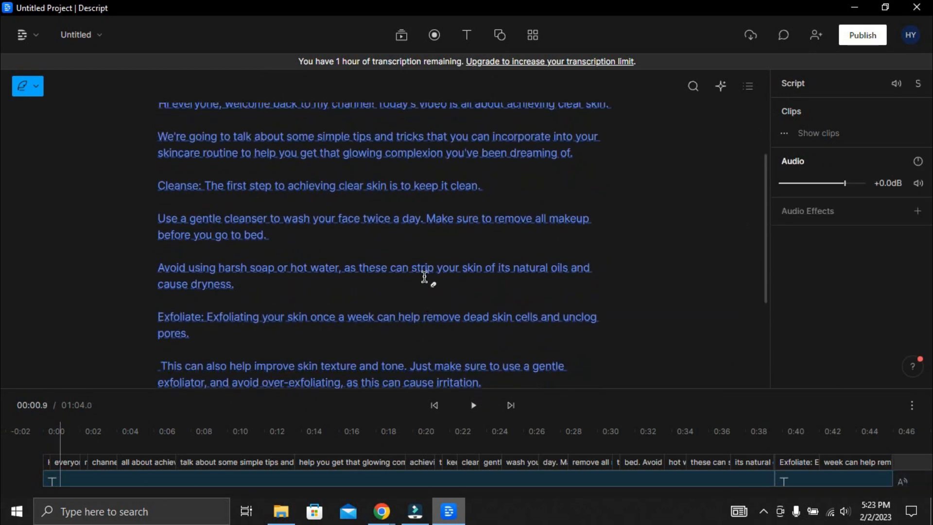
pyautogui.scroll(1, 440, 272)
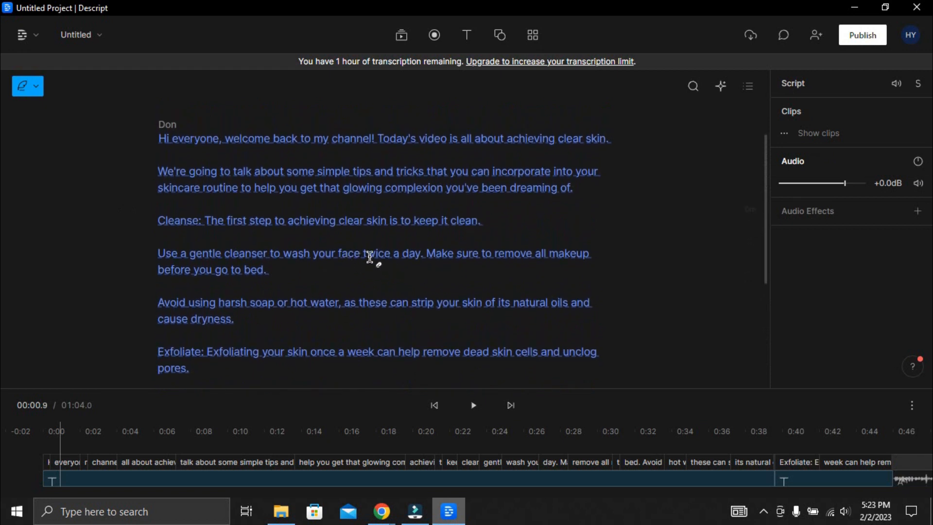
pyautogui.scroll(-1, 360, 235)
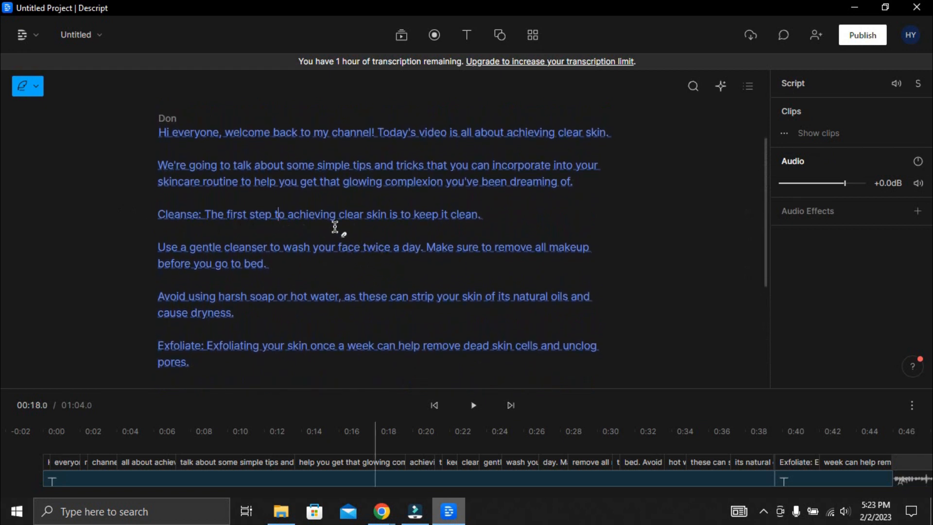
pyautogui.click(440, 235)
pyautogui.click(486, 214)
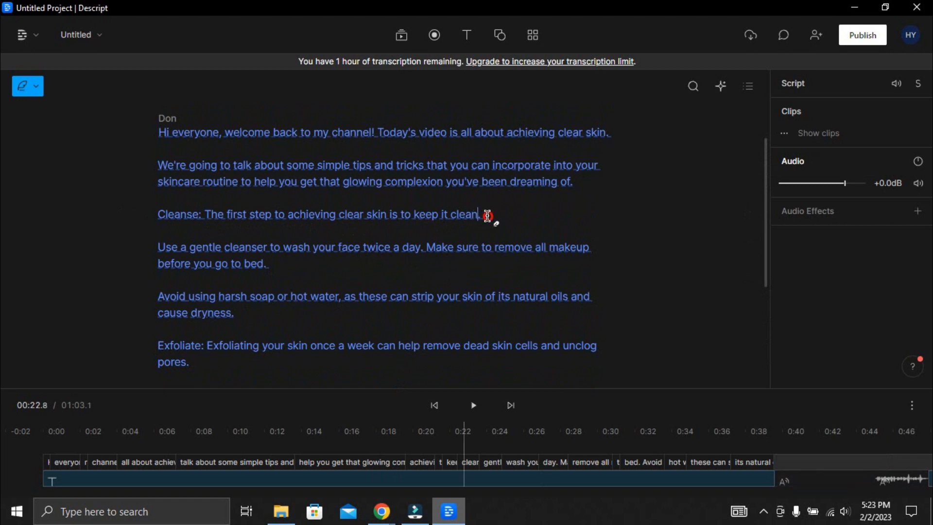
pyautogui.scroll(-2, 695, 322)
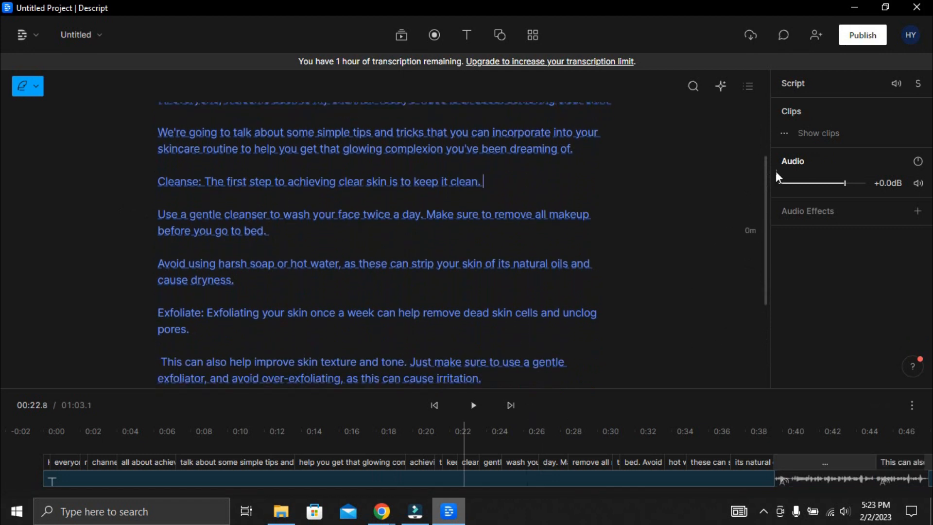
# Step: Show the script's clips and inspect the opening clip's text and audio options
pyautogui.click(787, 132)
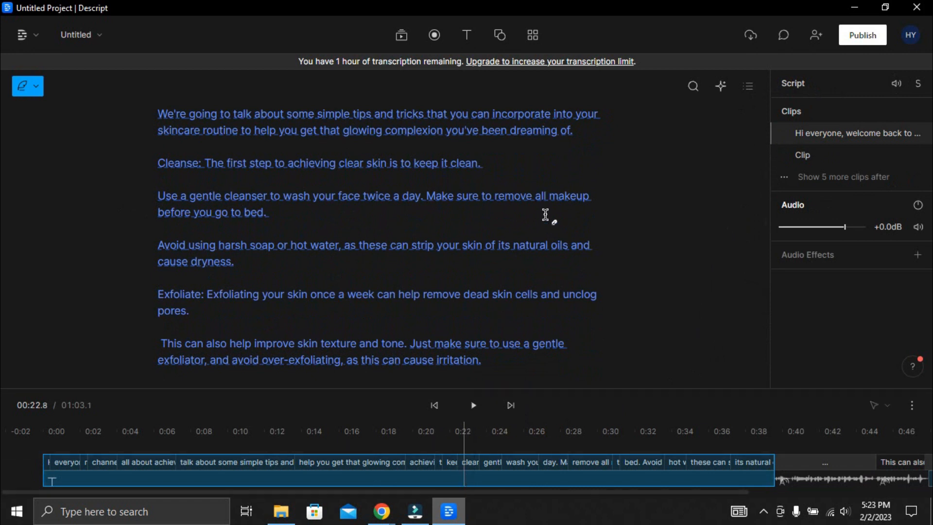
pyautogui.click(483, 194)
pyautogui.click(410, 478)
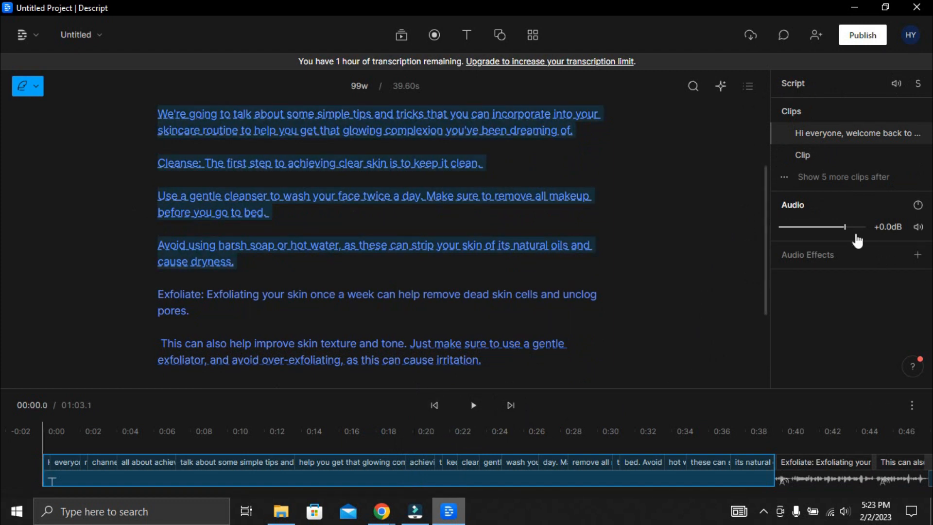
pyautogui.click(562, 214)
pyautogui.click(487, 196)
pyautogui.click(428, 196)
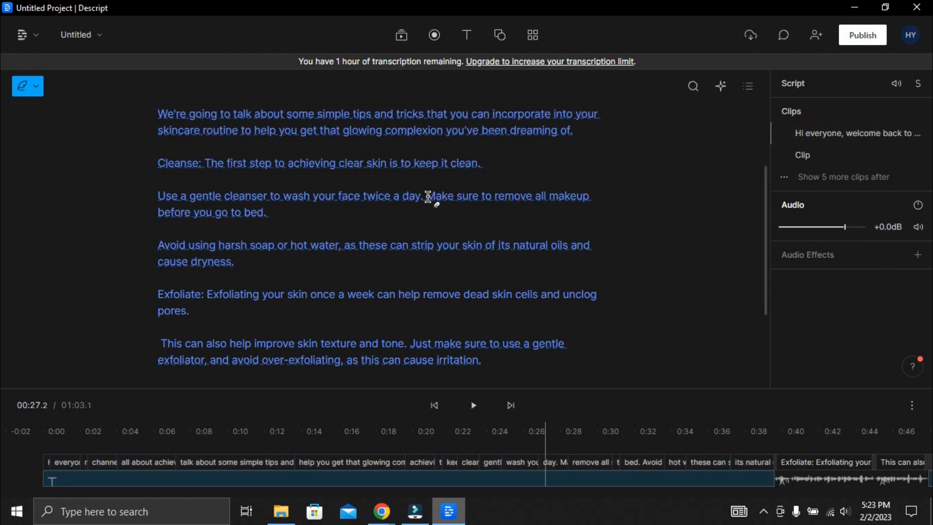
# Step: Review the remaining script paragraphs through the hydration tip, placing the cursor at several points in the narration
pyautogui.tripleClick(450, 204)
pyautogui.click(450, 205)
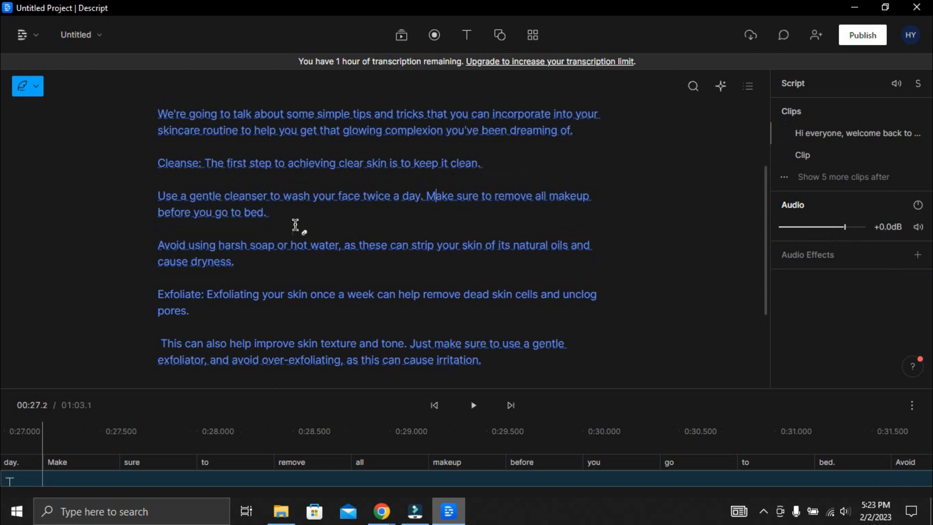
pyautogui.scroll(-3, 291, 234)
pyautogui.click(353, 297)
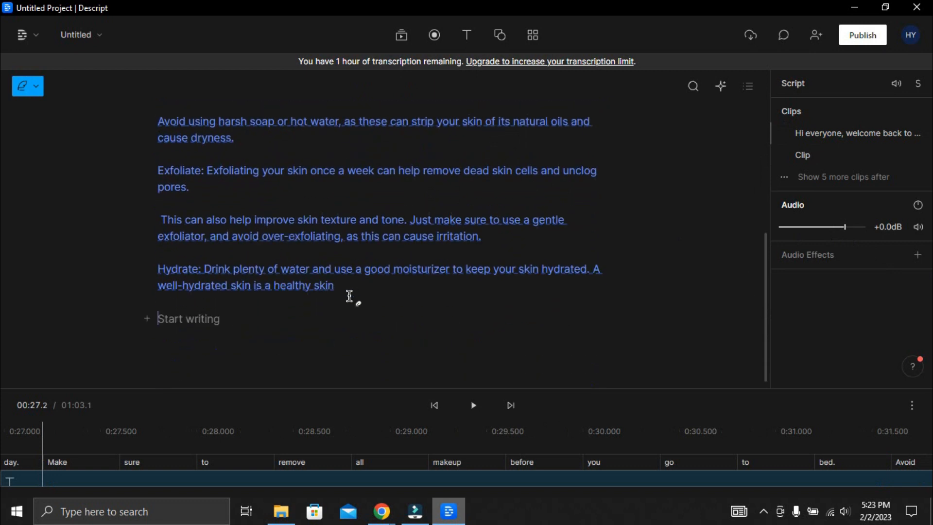
pyautogui.click(224, 269)
pyautogui.doubleClick(225, 228)
pyautogui.scroll(4, 372, 251)
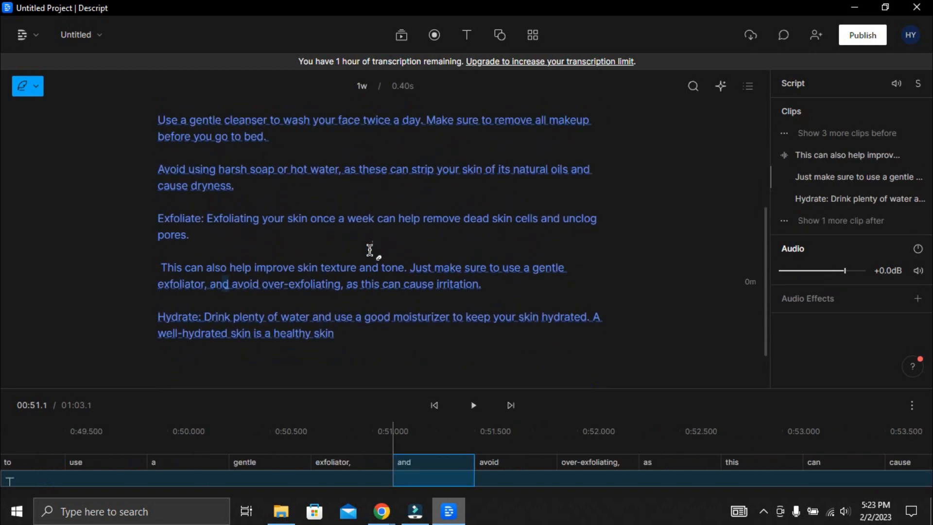
# Step: Inspect the editing options around the cleansing tips, and select the opening narration clip in the timeline
pyautogui.rightClick(472, 203)
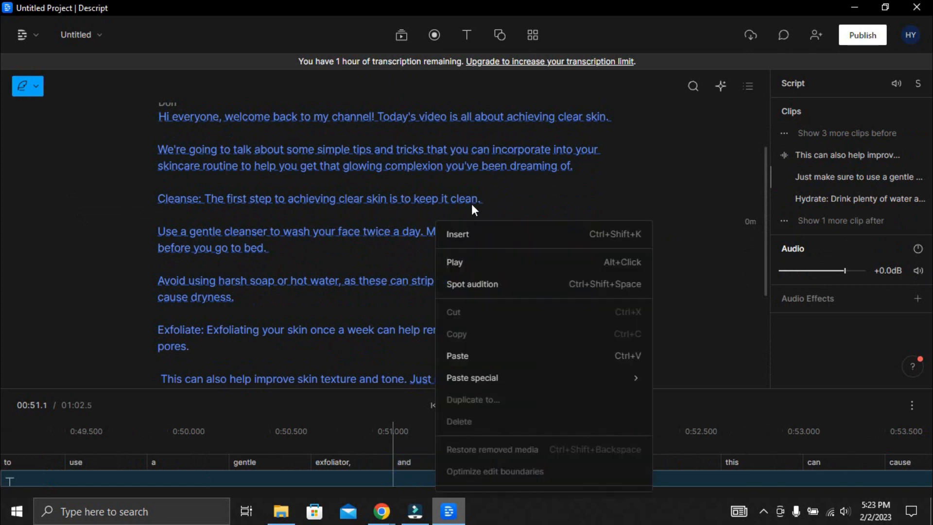
pyautogui.press('Escape')
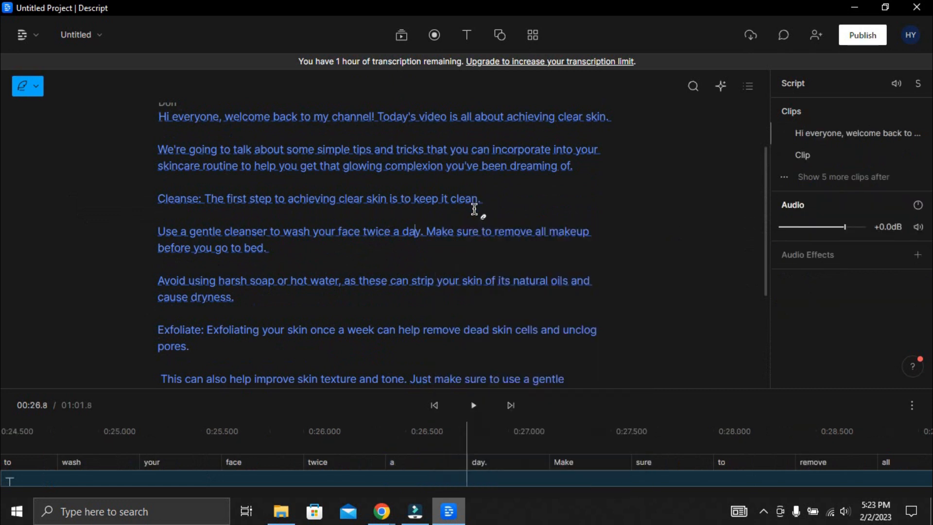
pyautogui.rightClick(474, 203)
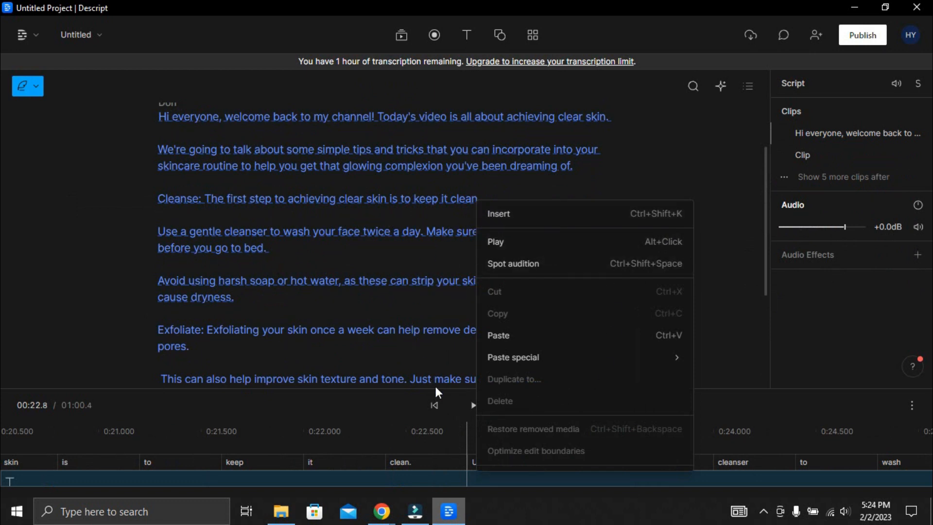
pyautogui.click(400, 297)
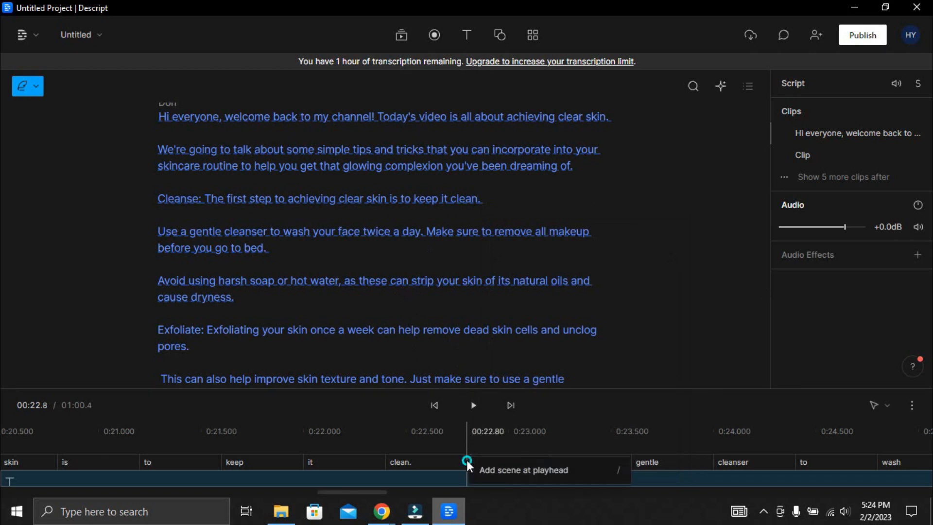
pyautogui.click(447, 475)
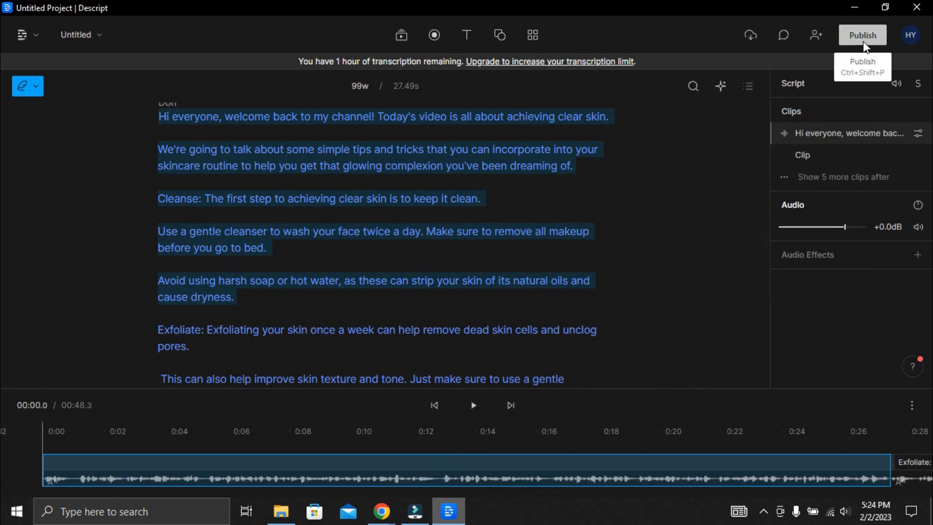
# Step: Publish the narration to a web link and download its audio from the published page as original.m4a
pyautogui.click(849, 45)
pyautogui.click(772, 184)
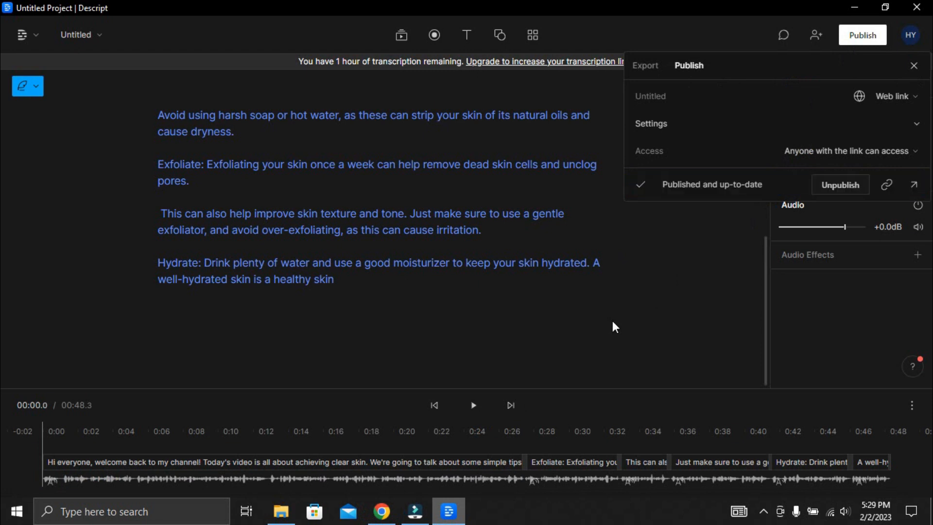
pyautogui.click(913, 185)
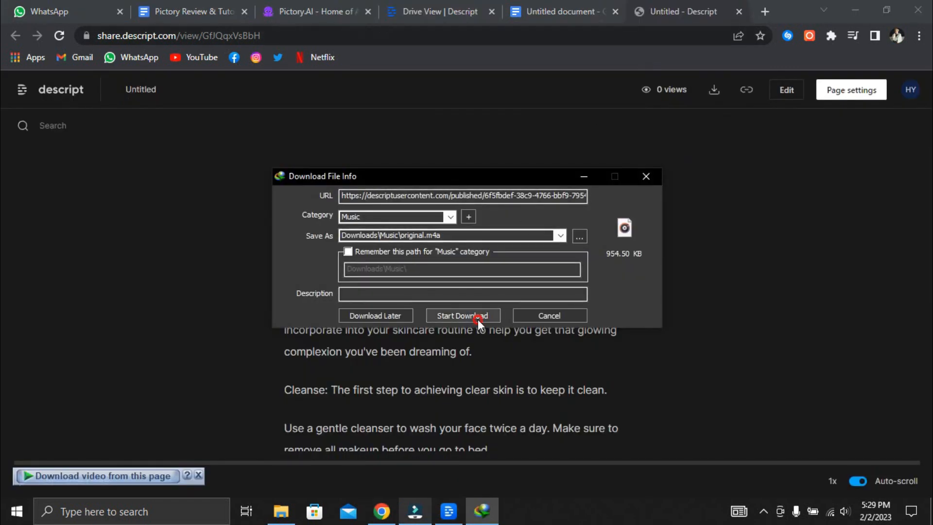
pyautogui.click(478, 319)
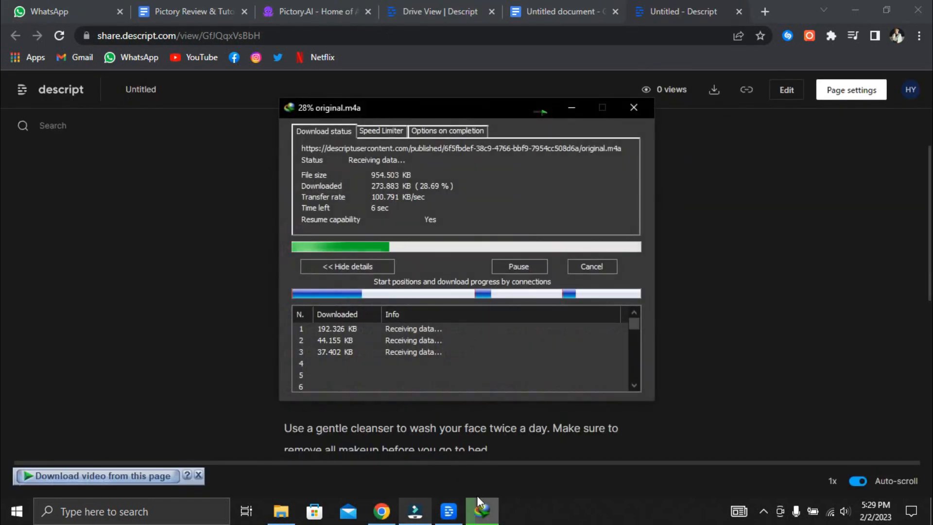
pyautogui.moveTo(478, 501)
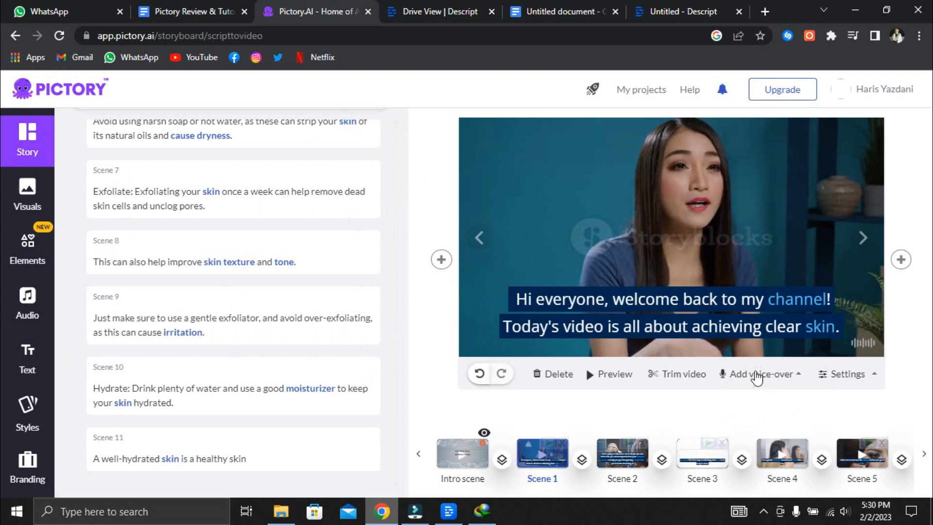
# Step: Switch to Pictory, upload the narration as a voice-over and sync it to the entire video, excluding the intro and outro
pyautogui.moveTo(759, 374)
pyautogui.click(762, 350)
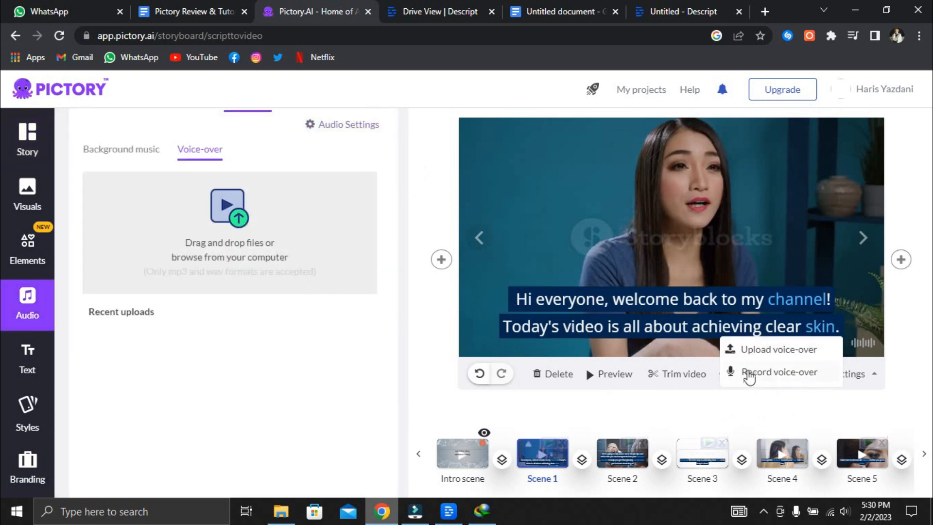
pyautogui.click(231, 222)
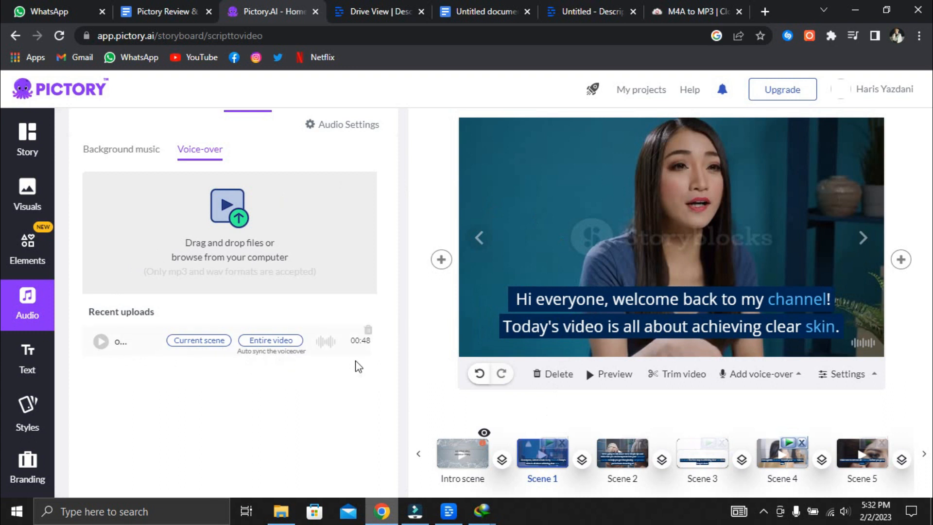
pyautogui.click(263, 342)
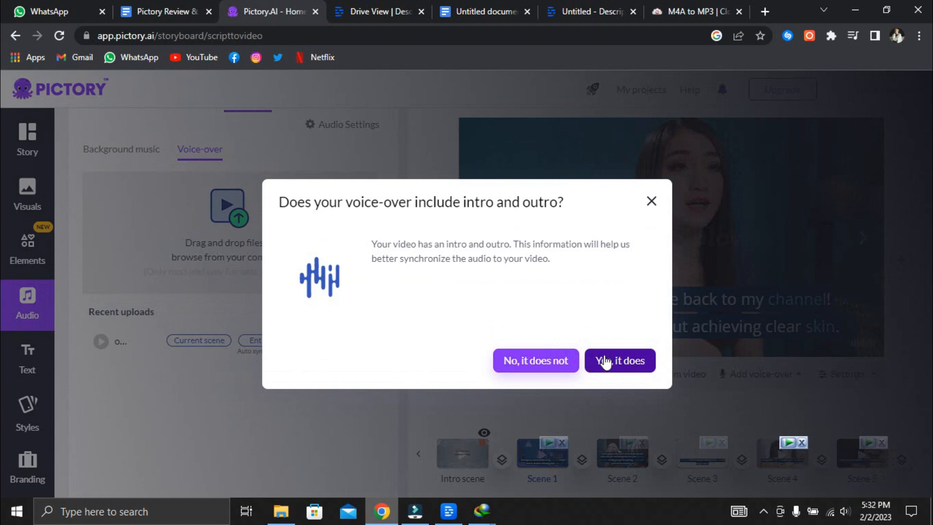
pyautogui.click(543, 353)
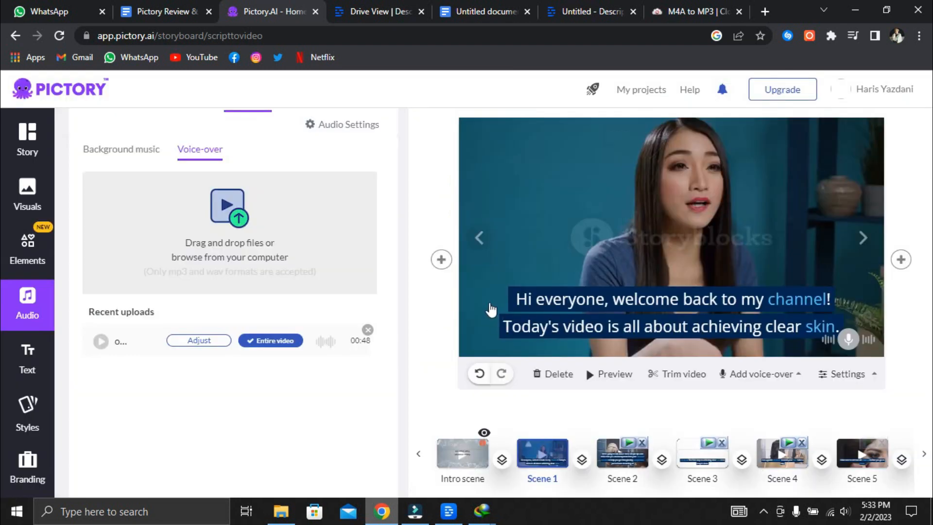
# Step: View the intro scene and scene 1, and dismiss the scene deletion confirmation without deleting anything
pyautogui.click(527, 453)
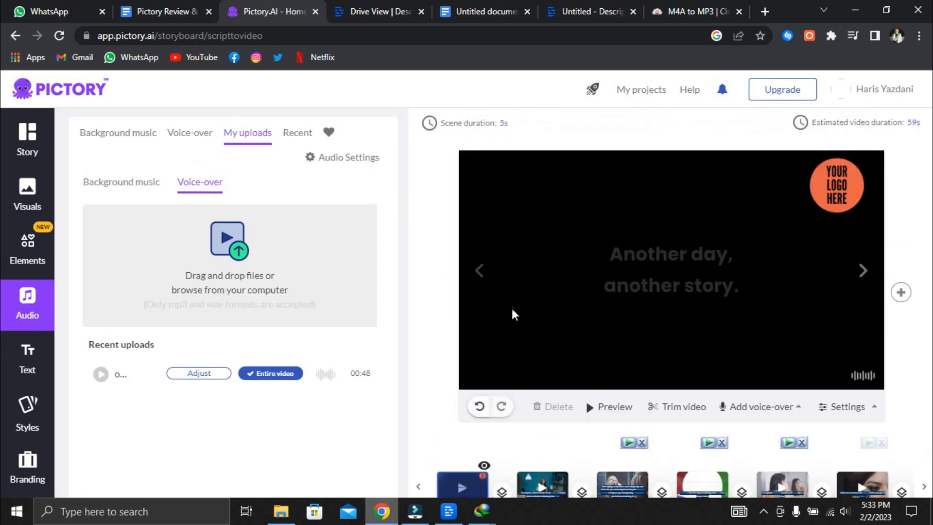
pyautogui.scroll(-1, 575, 431)
pyautogui.click(572, 458)
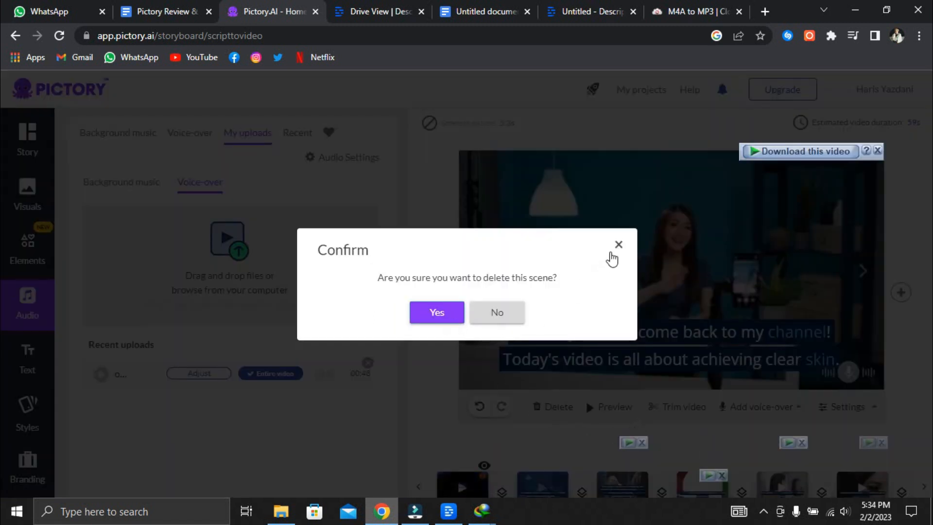
pyautogui.click(618, 246)
pyautogui.scroll(-1, 600, 426)
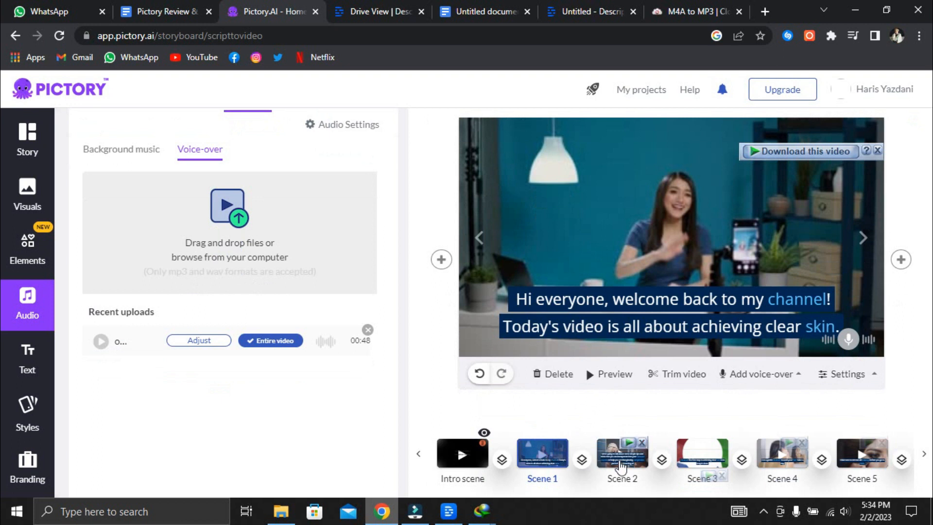
pyautogui.scroll(1, 618, 467)
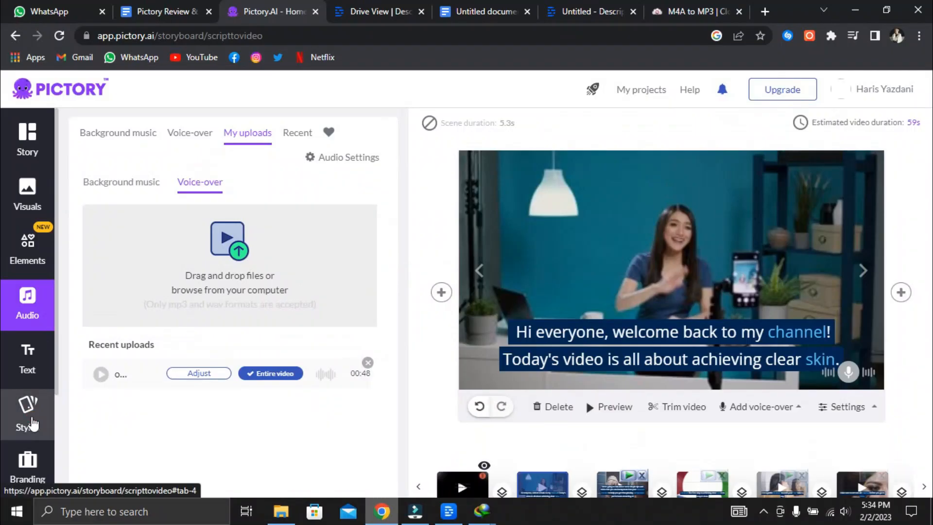
# Step: Examine the Corporate template's styles and the options of its default scenes style
pyautogui.click(28, 422)
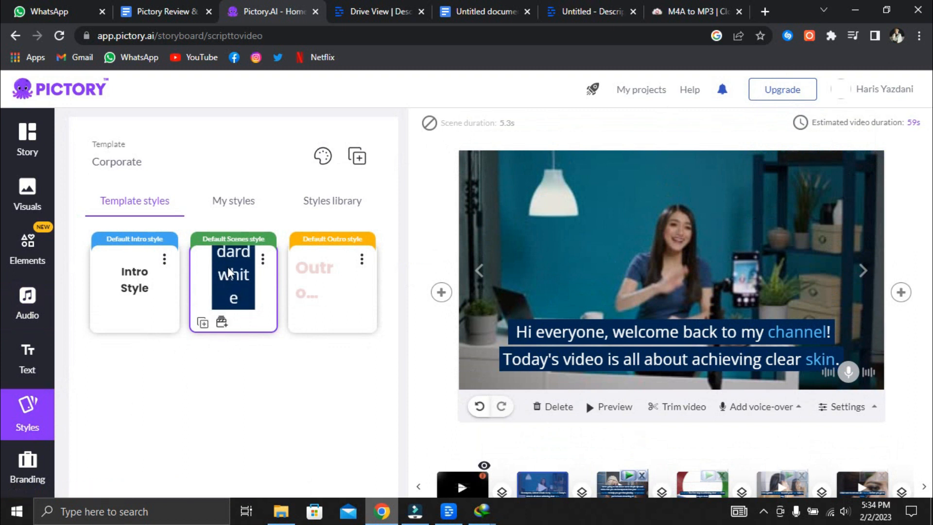
pyautogui.click(311, 324)
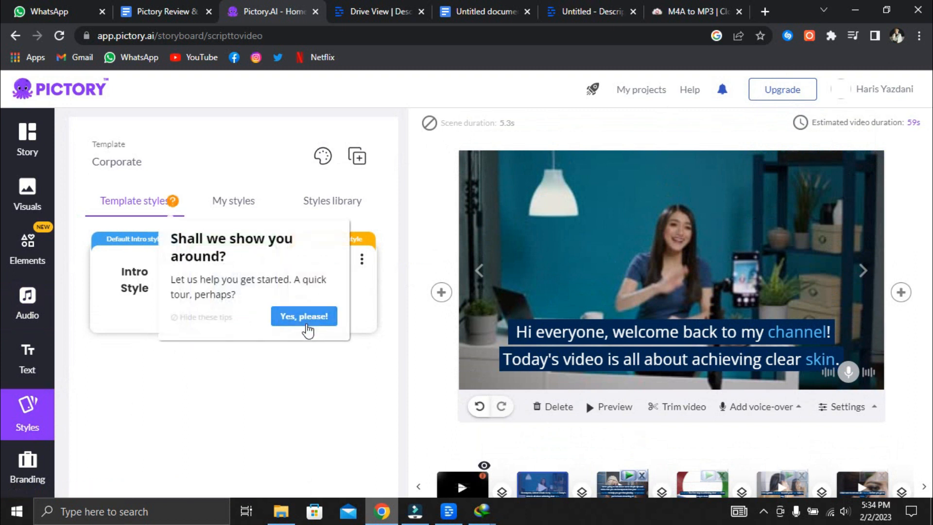
pyautogui.click(264, 261)
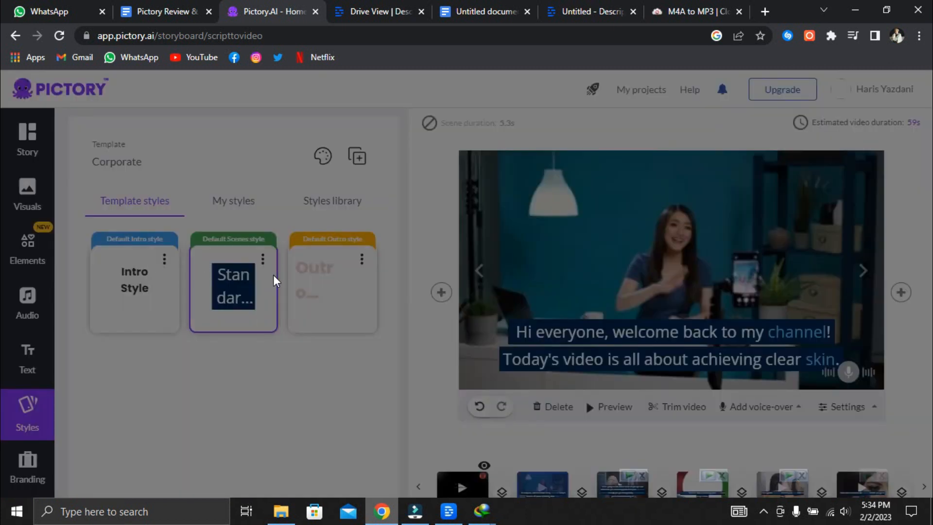
pyautogui.click(255, 351)
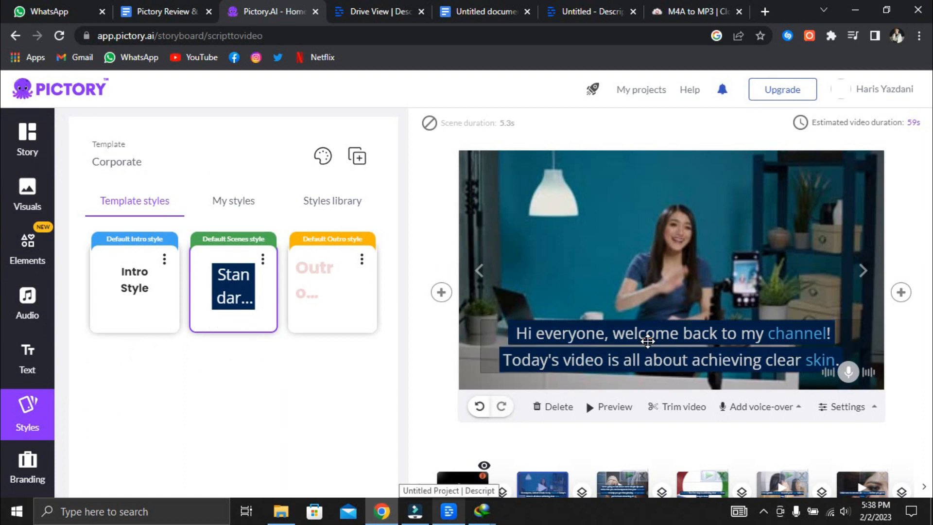
# Step: Select scene 1's caption text and examine its formatting options, leaving the caption as it is
pyautogui.click(646, 337)
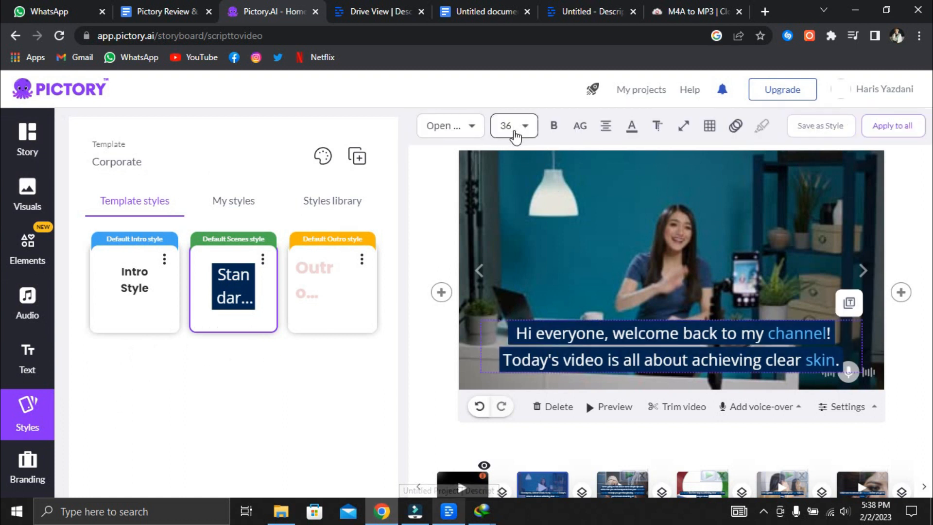
pyautogui.click(667, 134)
pyautogui.click(662, 134)
pyautogui.click(738, 128)
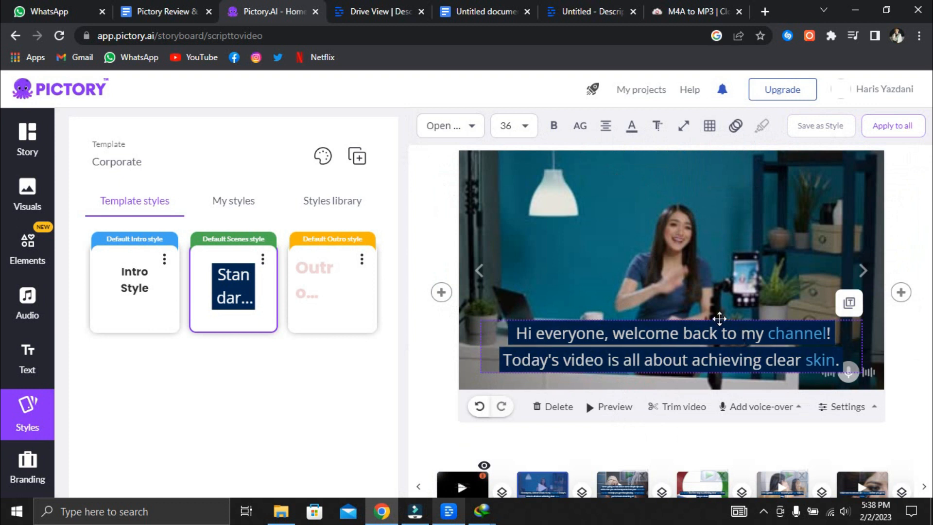
pyautogui.click(686, 333)
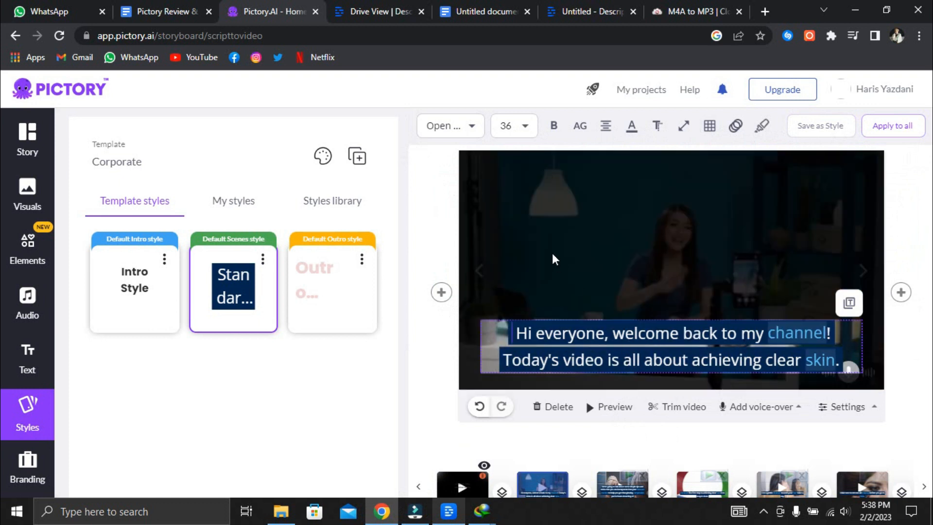
pyautogui.click(494, 323)
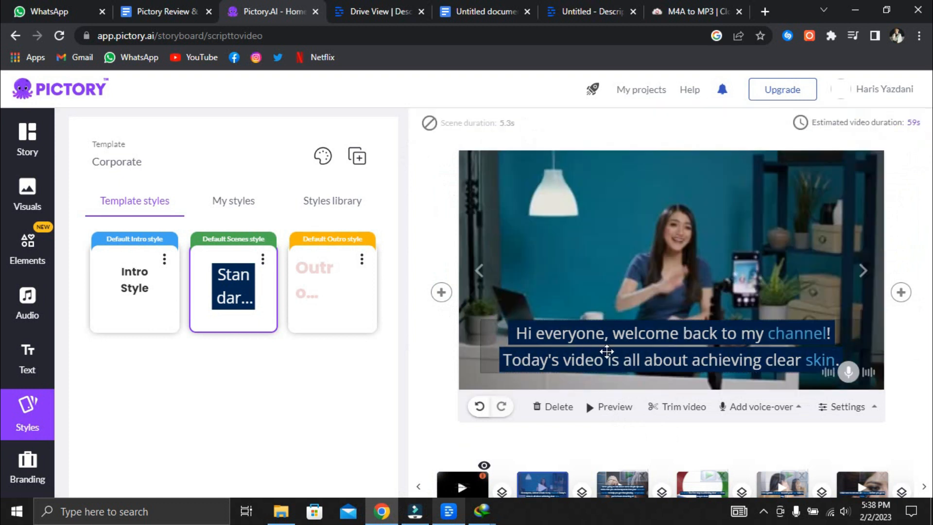
pyautogui.click(607, 351)
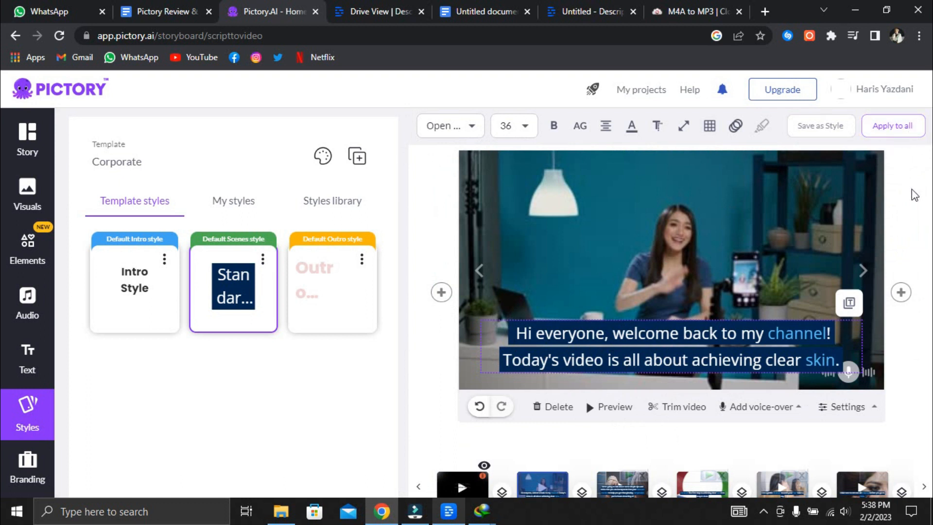
pyautogui.click(898, 200)
# Step: Return to the project's story view and look through the generate options and remaining project settings
pyautogui.click(28, 146)
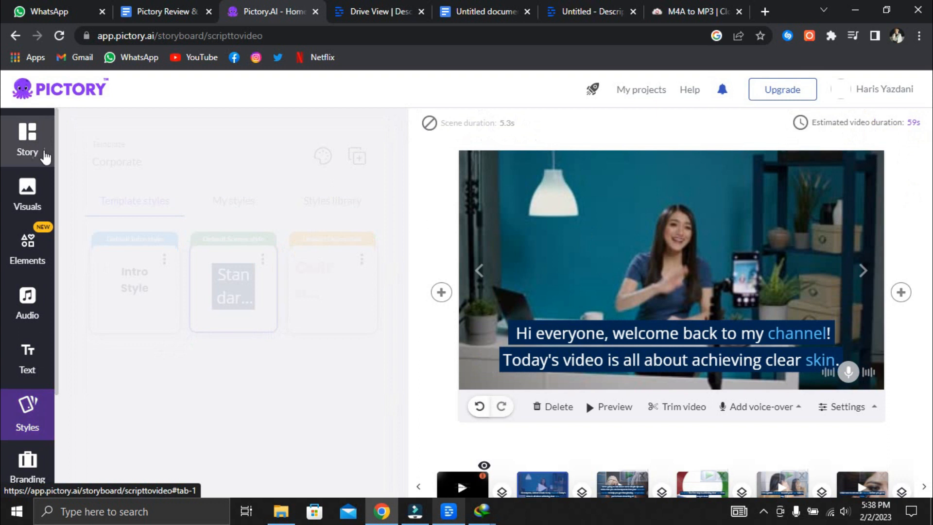
pyautogui.scroll(10, 322, 233)
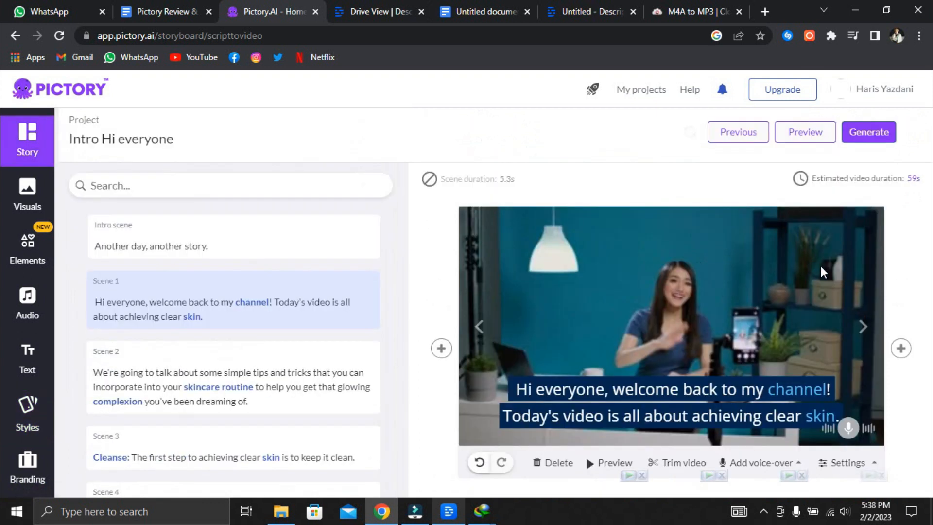
pyautogui.click(877, 140)
pyautogui.scroll(-3, 29, 214)
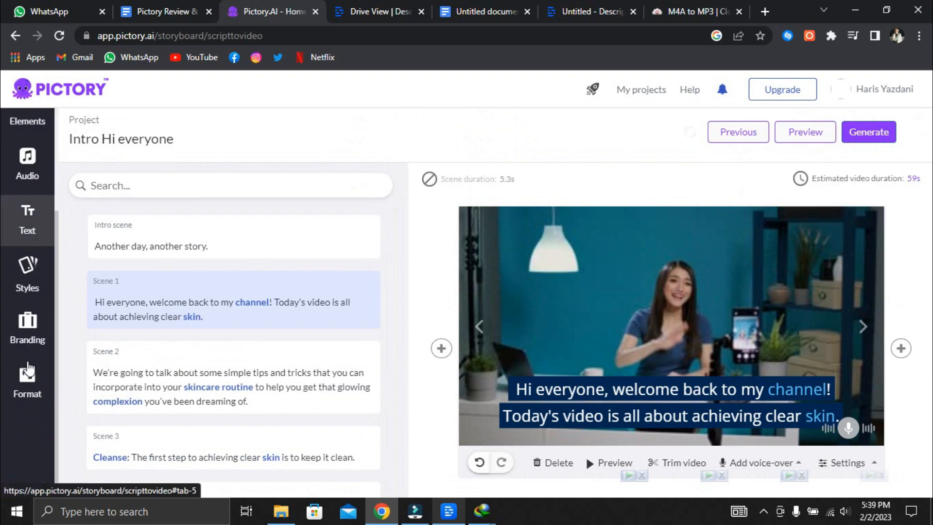
# Step: Set the video resolution to 1080p and generate the project as a video
pyautogui.click(27, 387)
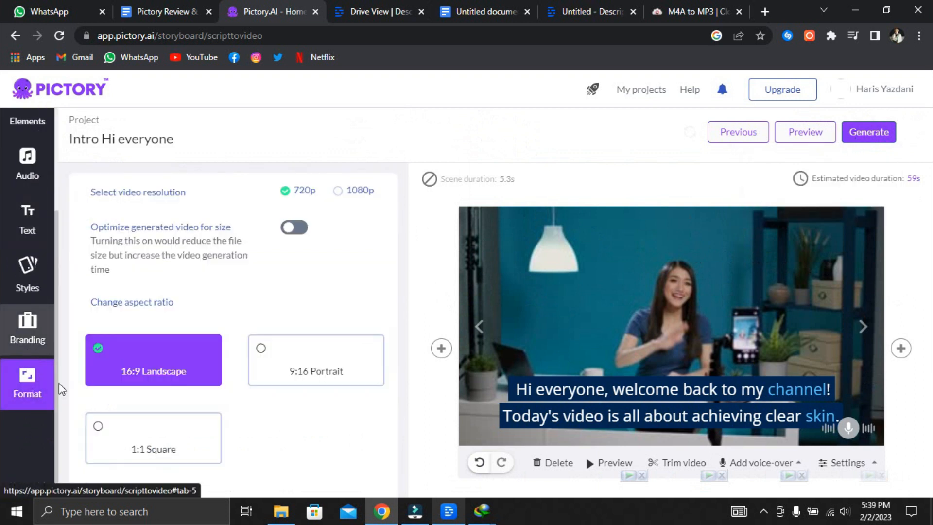
pyautogui.scroll(-1, 167, 372)
pyautogui.click(346, 191)
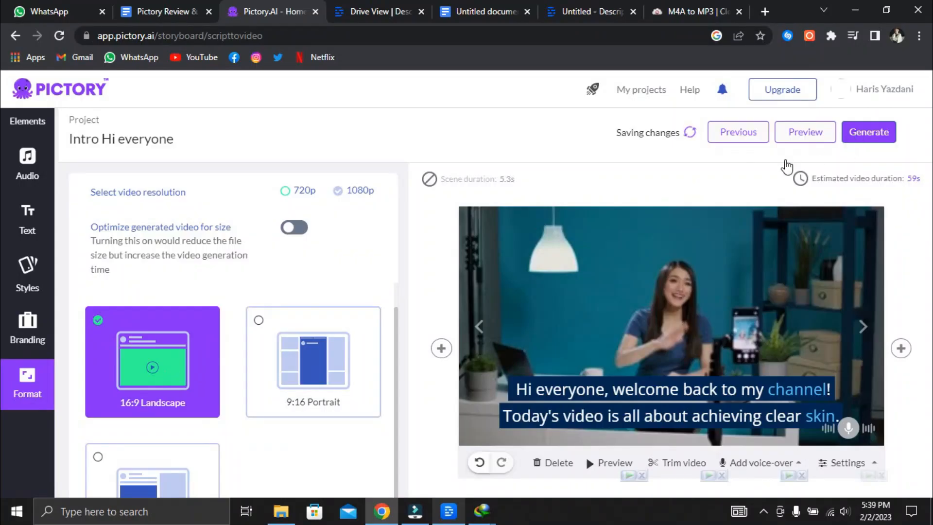
pyautogui.click(877, 132)
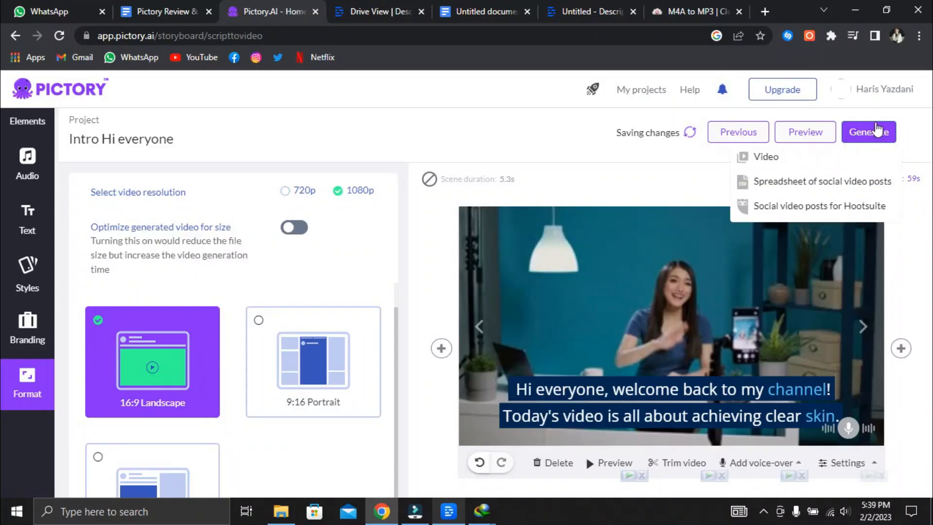
pyautogui.click(786, 158)
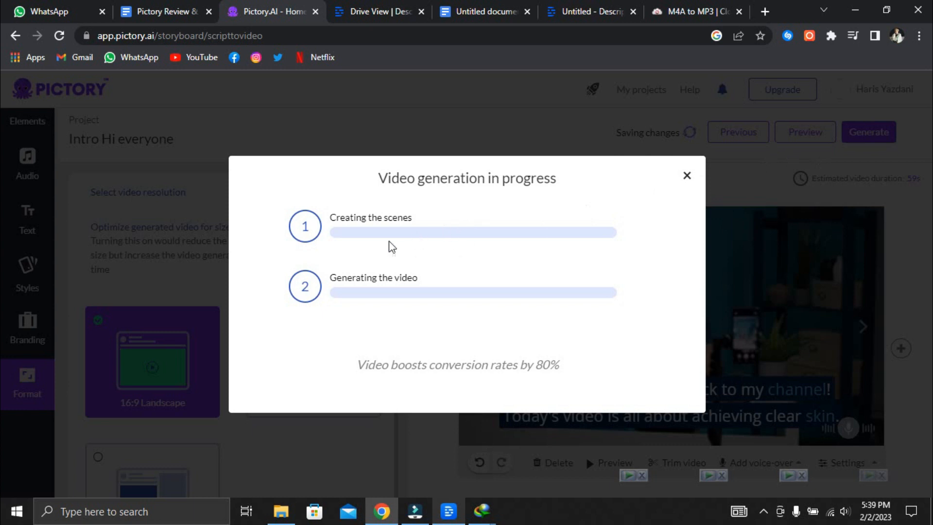